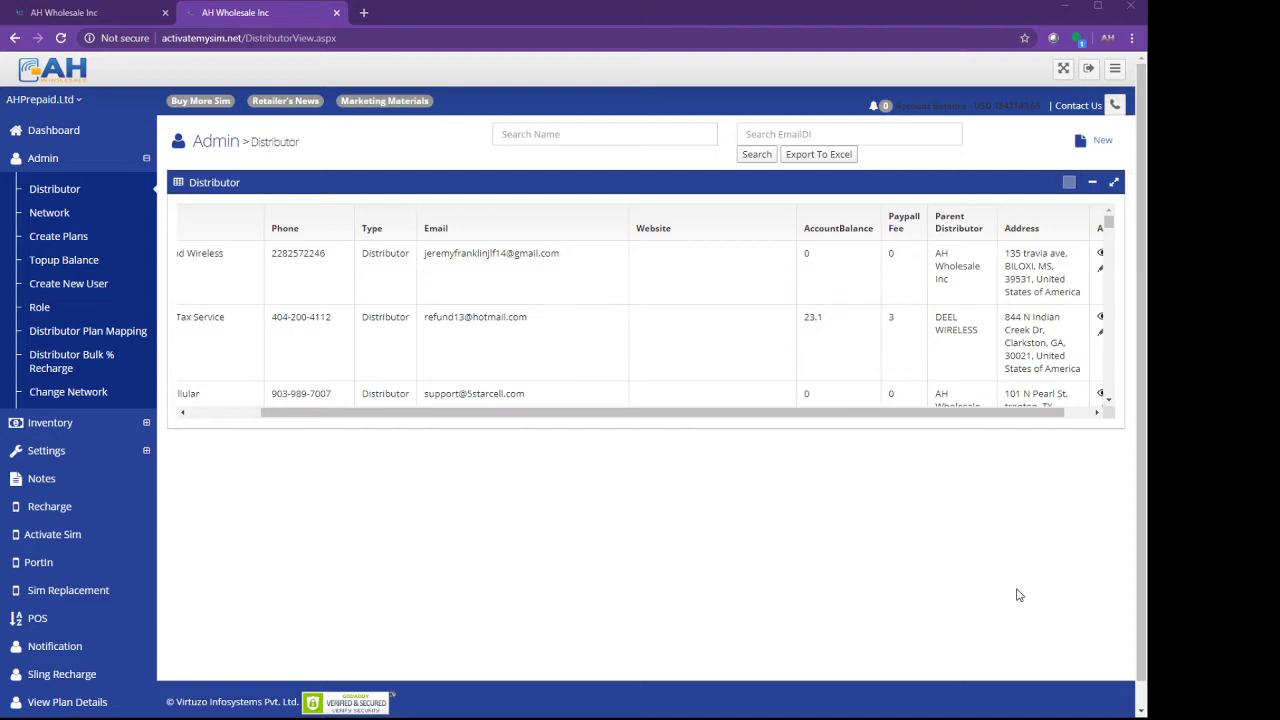
{"action": "left_click", "coordinate": [245, 39]}
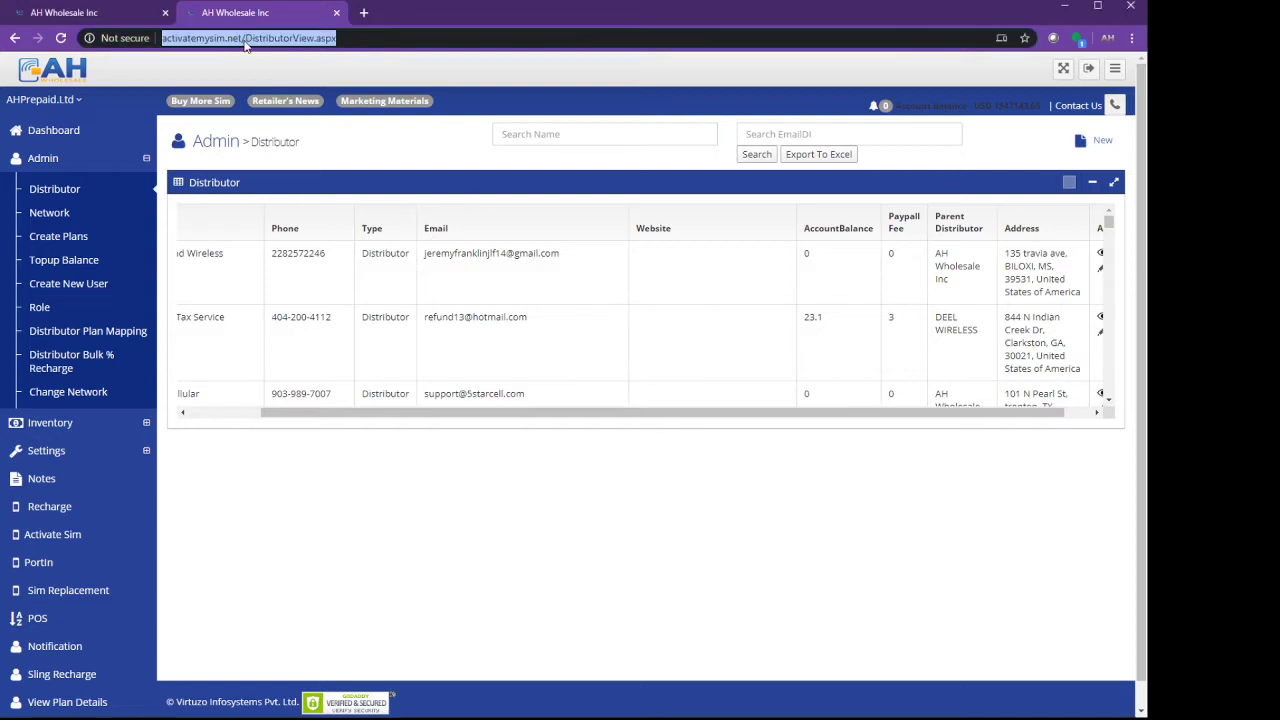
{"action": "left_click", "coordinate": [247, 39]}
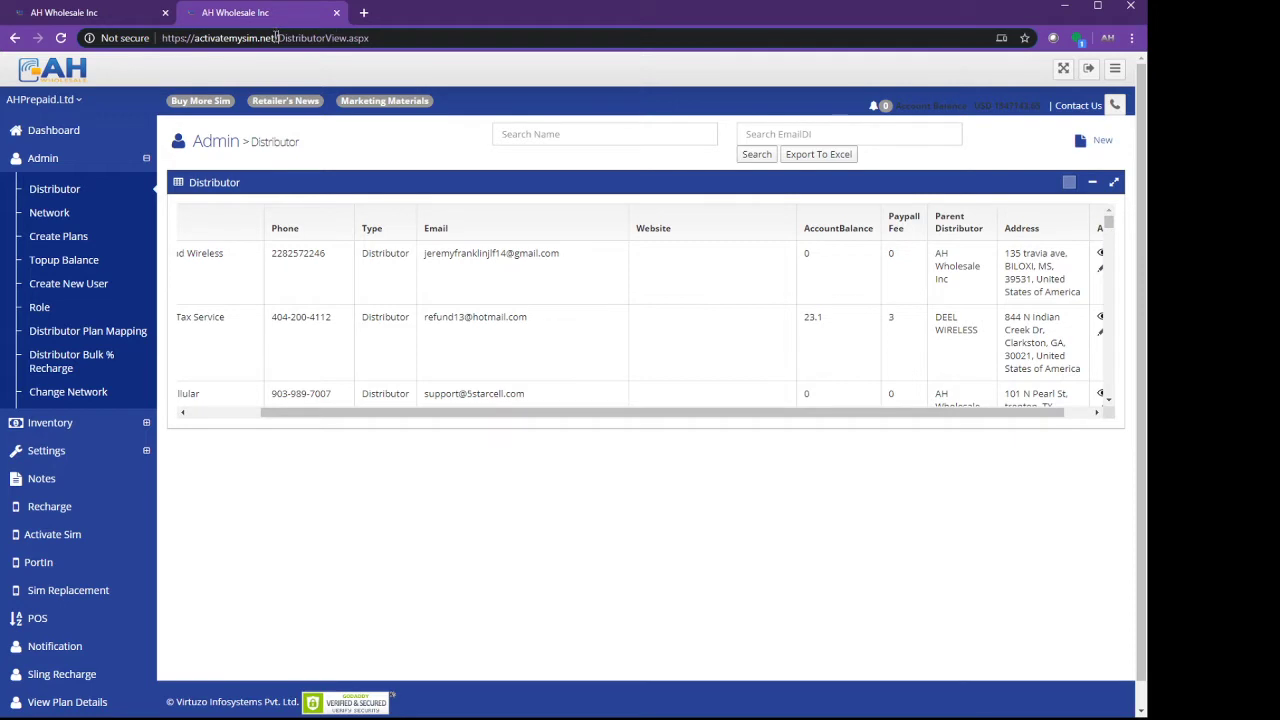
{"action": "left_click_drag", "start_coordinate": [276, 38], "coordinate": [475, 46]}
{"action": "key", "text": "BackSpace"}
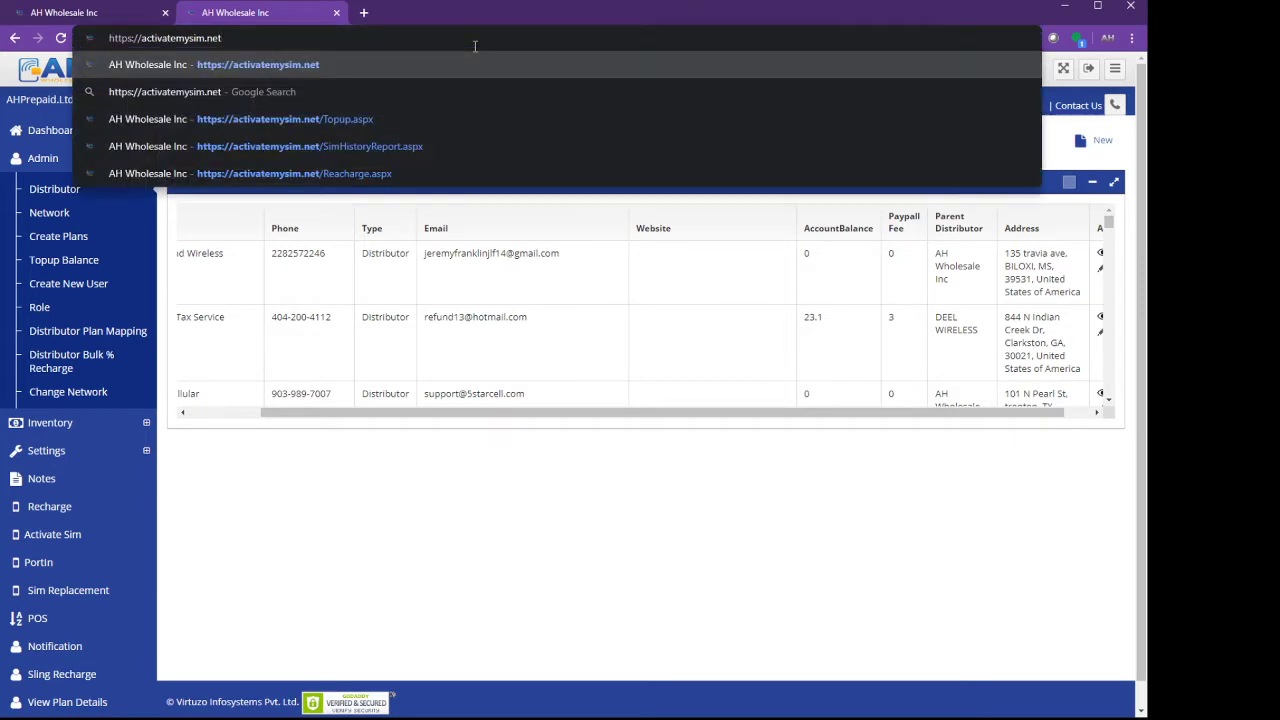
{"action": "key", "text": "Return"}
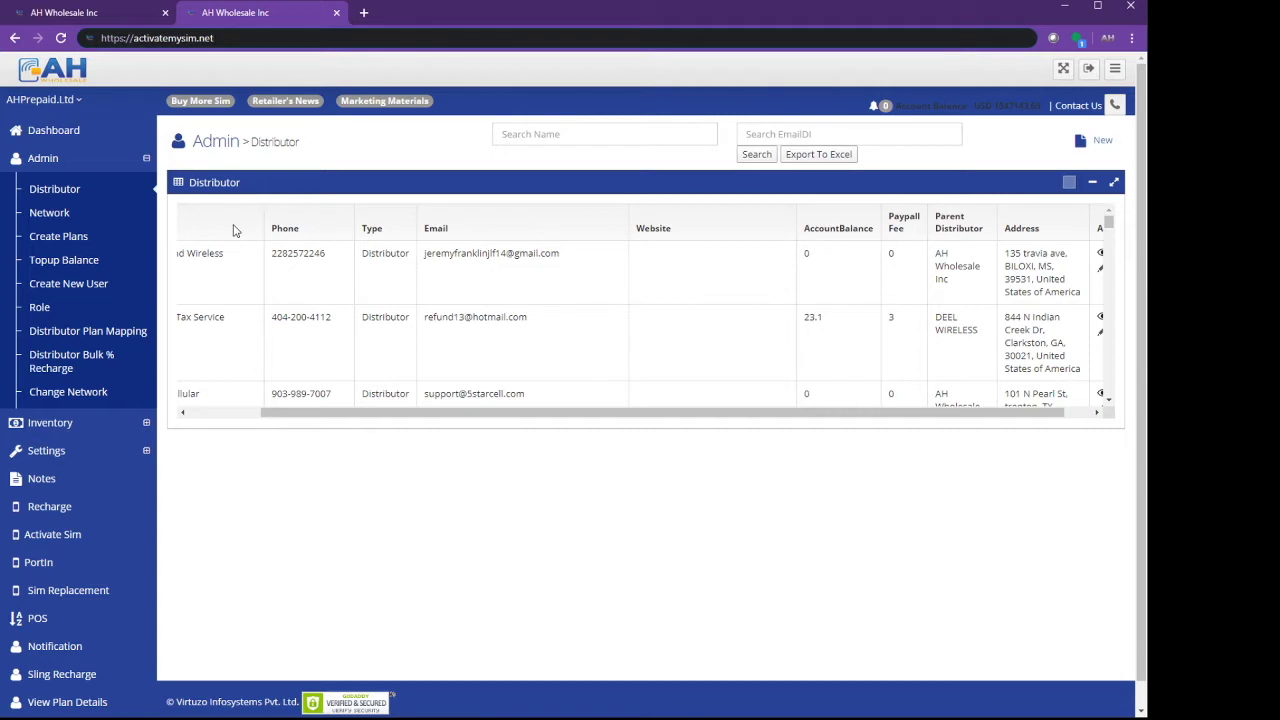
{"action": "left_click_drag", "start_coordinate": [214, 38], "coordinate": [97, 38]}
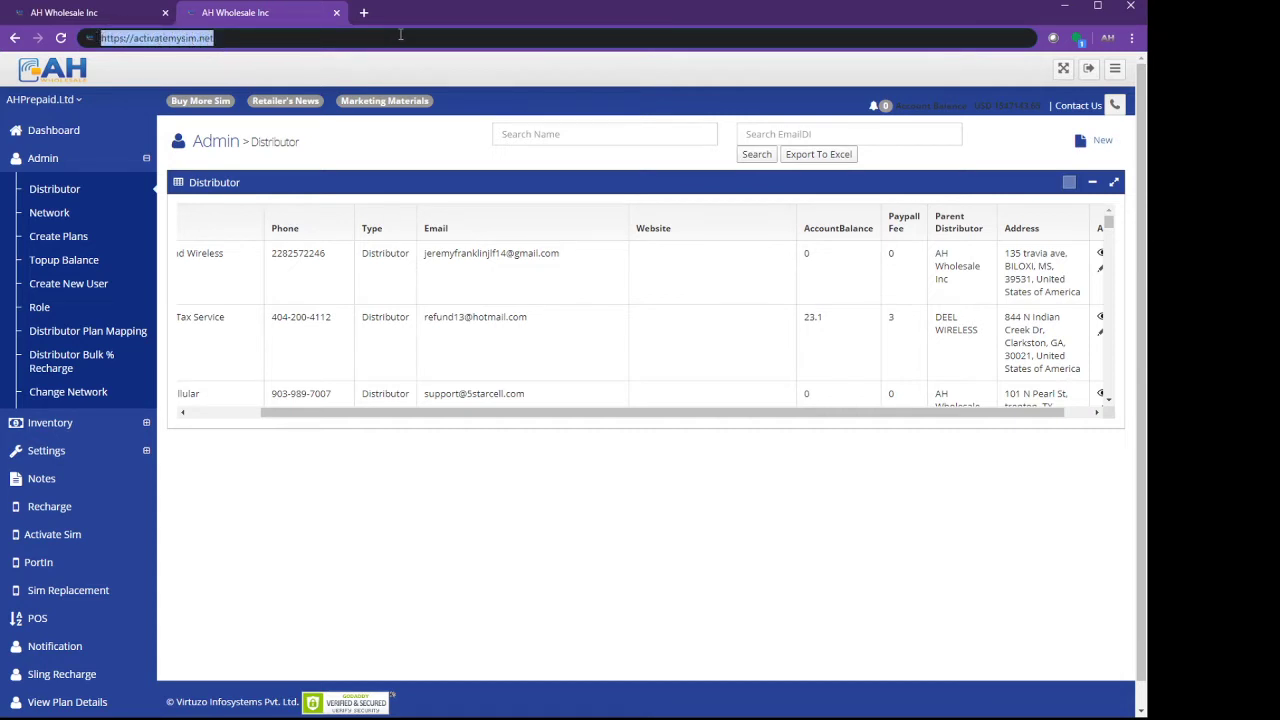
{"action": "key", "text": "Return"}
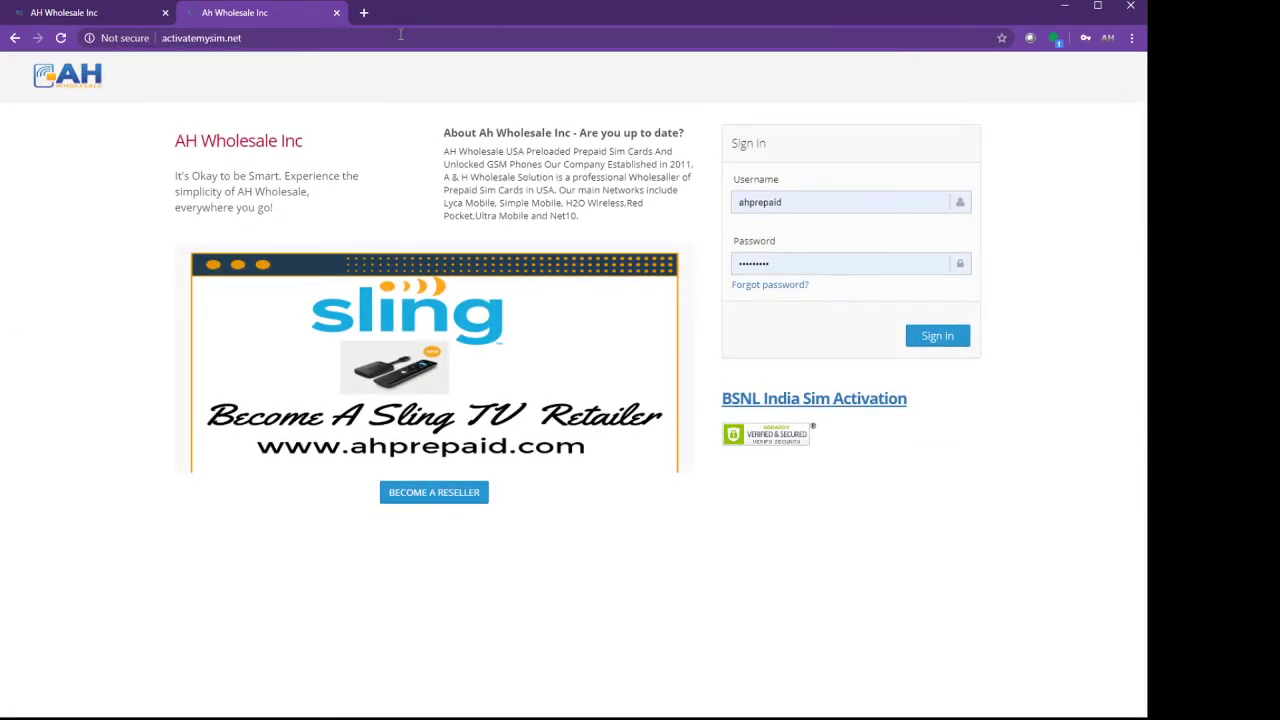
Sign in with the saved credentials, expand Admin, and zoom the page in.
{"action": "left_click", "coordinate": [918, 340]}
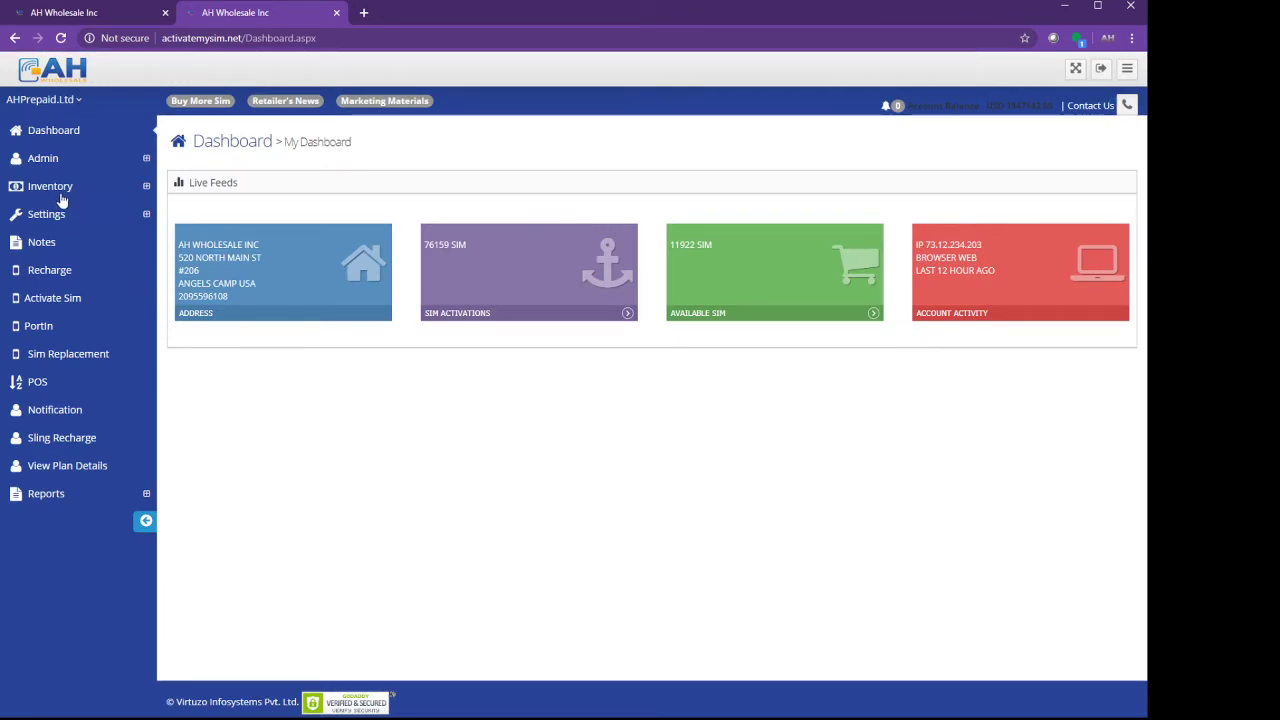
{"action": "left_click", "coordinate": [132, 164]}
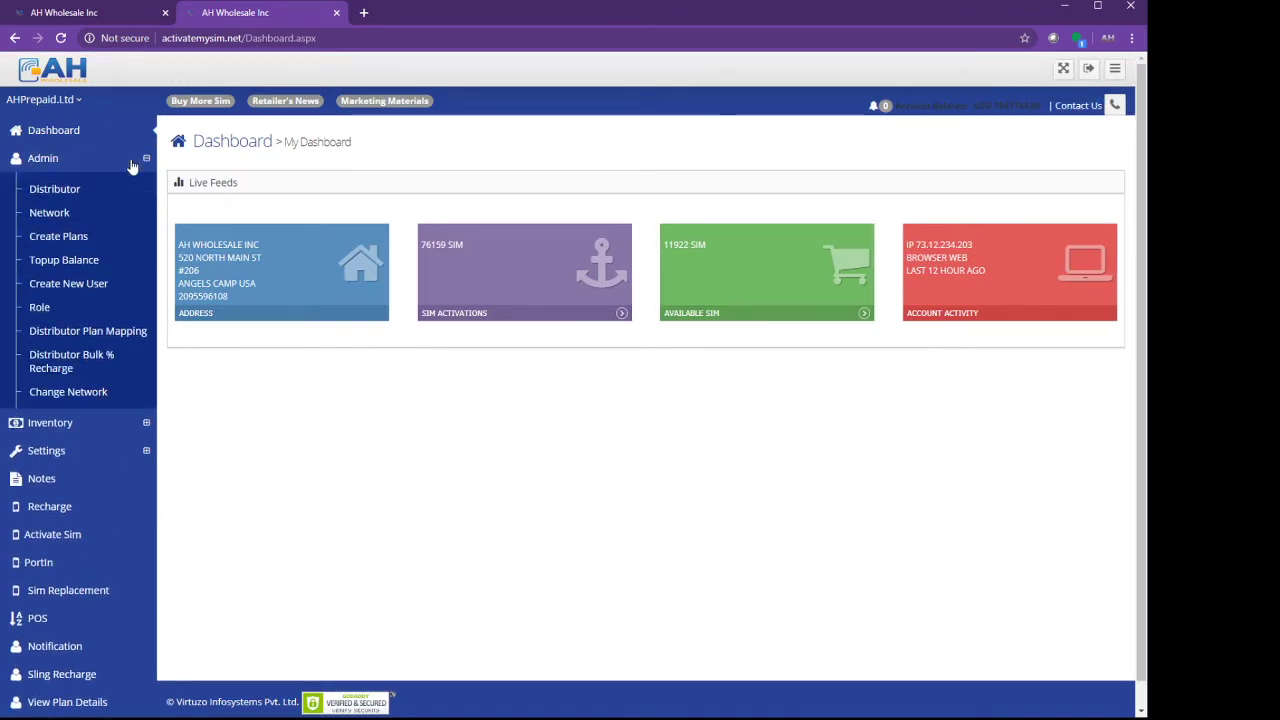
{"action": "key", "text": "ctrl+plus"}
{"action": "key", "text": "ctrl+plus"}
{"action": "key", "text": "ctrl+plus"}
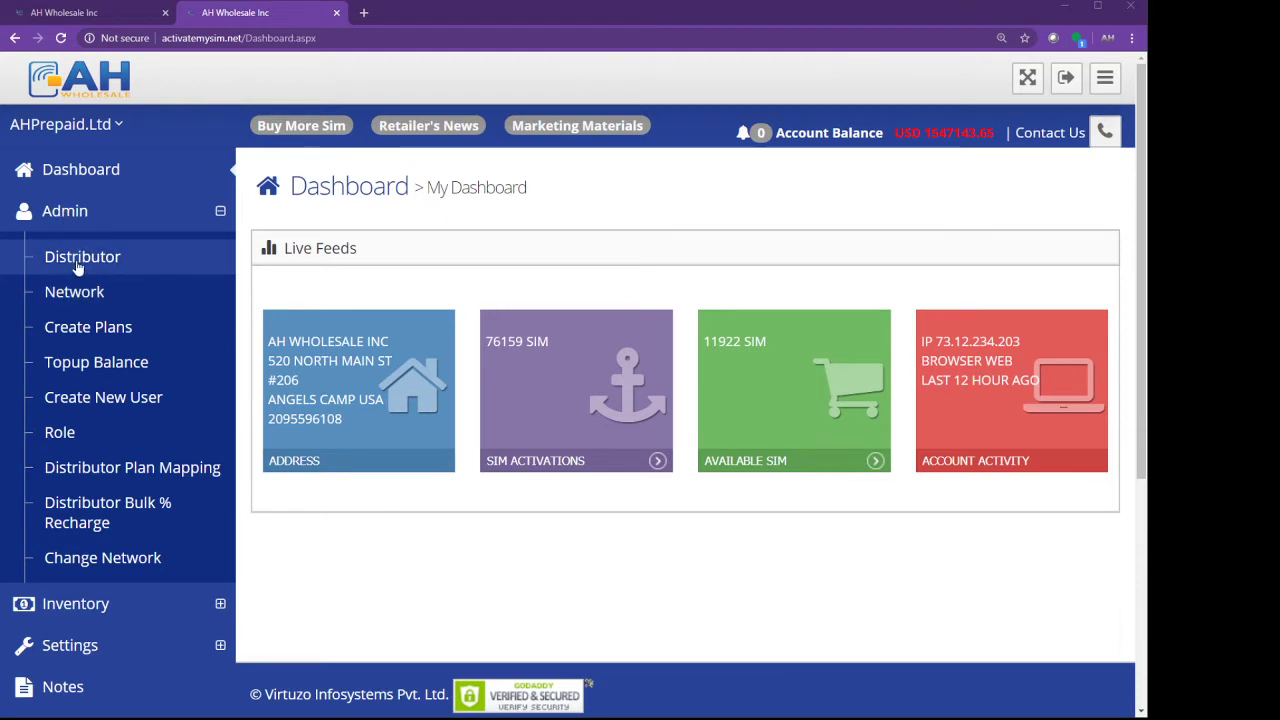
Go to Admin > Distributor and start a new distributor record.
{"action": "left_click", "coordinate": [80, 262]}
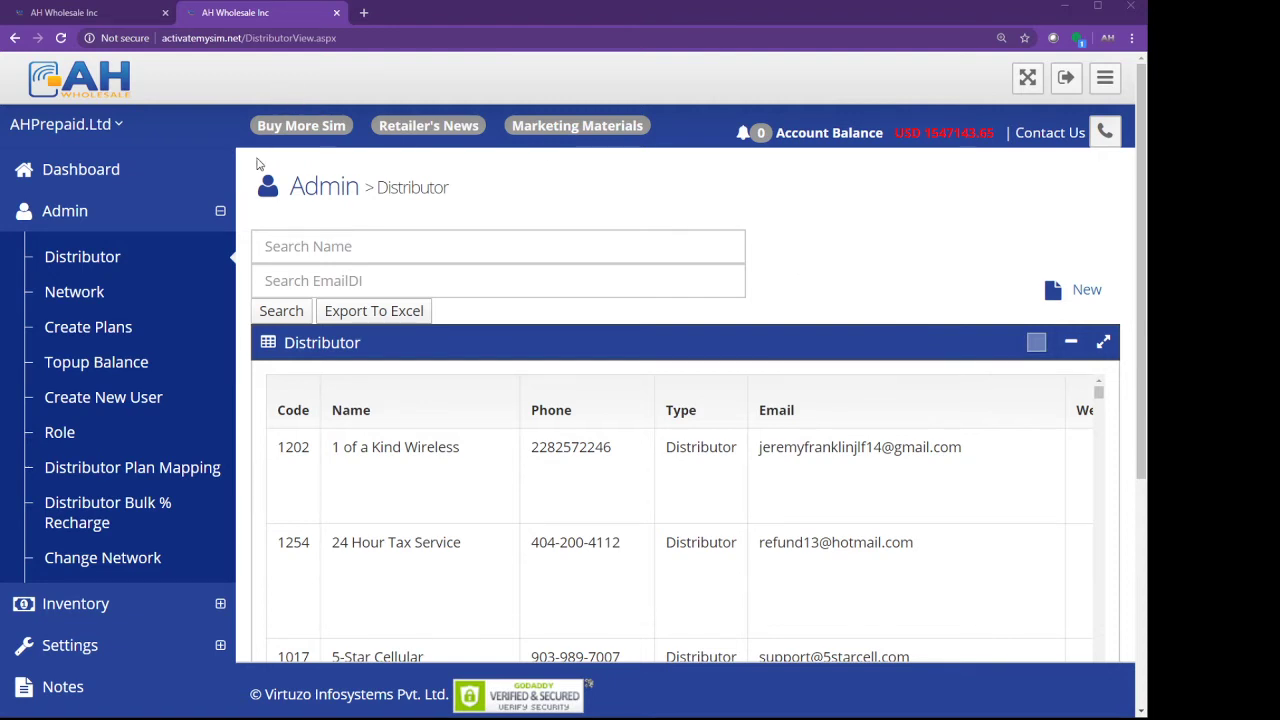
{"action": "left_click", "coordinate": [1087, 290]}
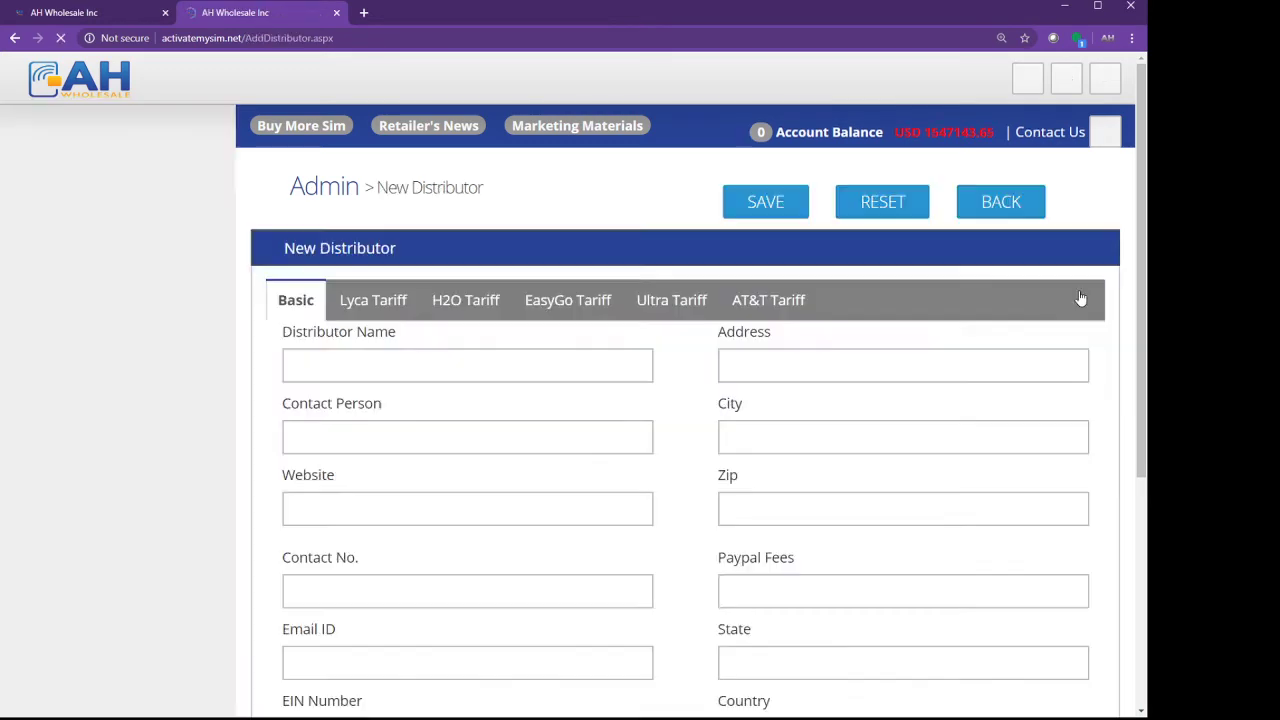
{"action": "left_click", "coordinate": [290, 302]}
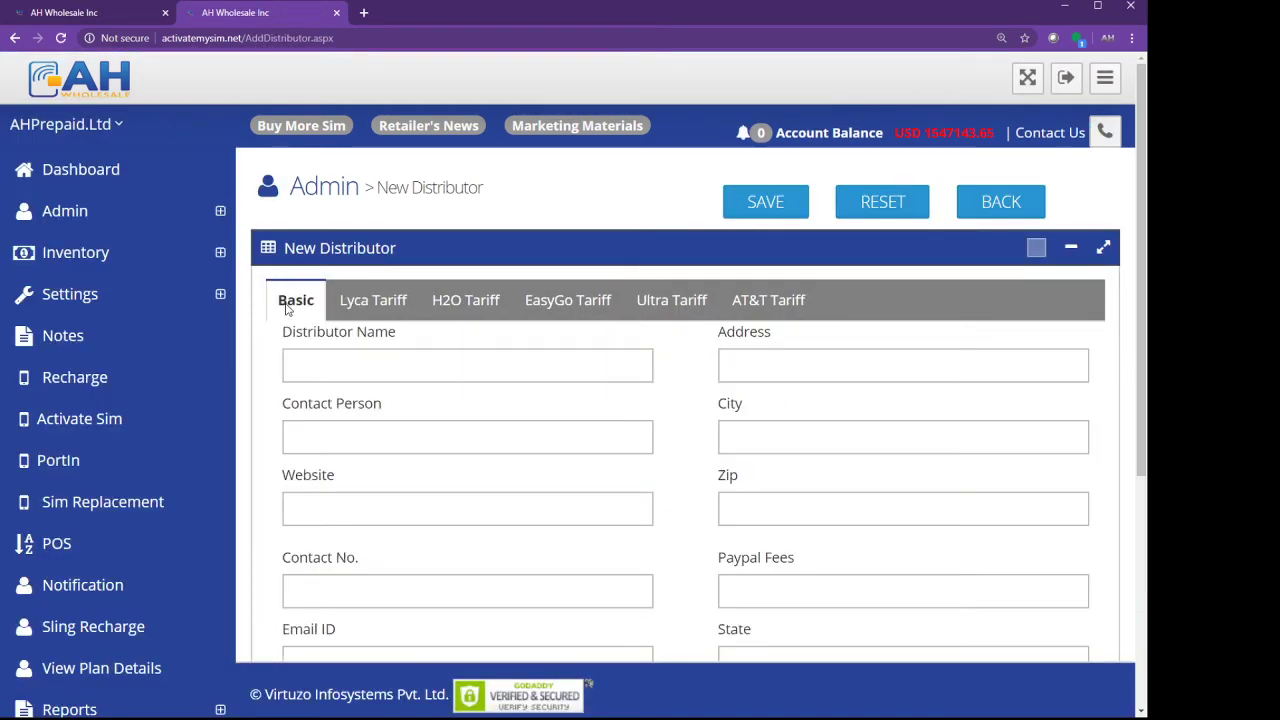
{"action": "left_click", "coordinate": [560, 368]}
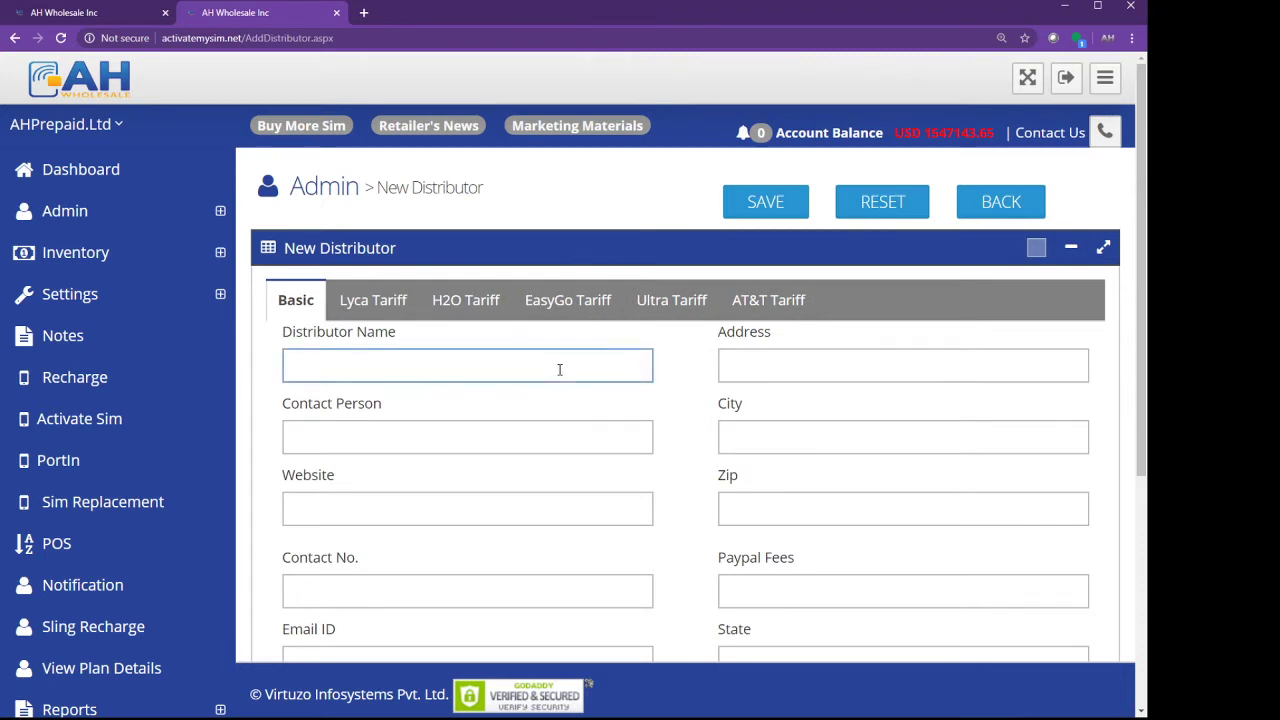
{"action": "scroll", "coordinate": [560, 368], "scroll_direction": "down", "scroll_amount": 2}
{"action": "key", "text": "Tab"}
{"action": "left_click", "coordinate": [398, 230]}
{"action": "left_click", "coordinate": [800, 220]}
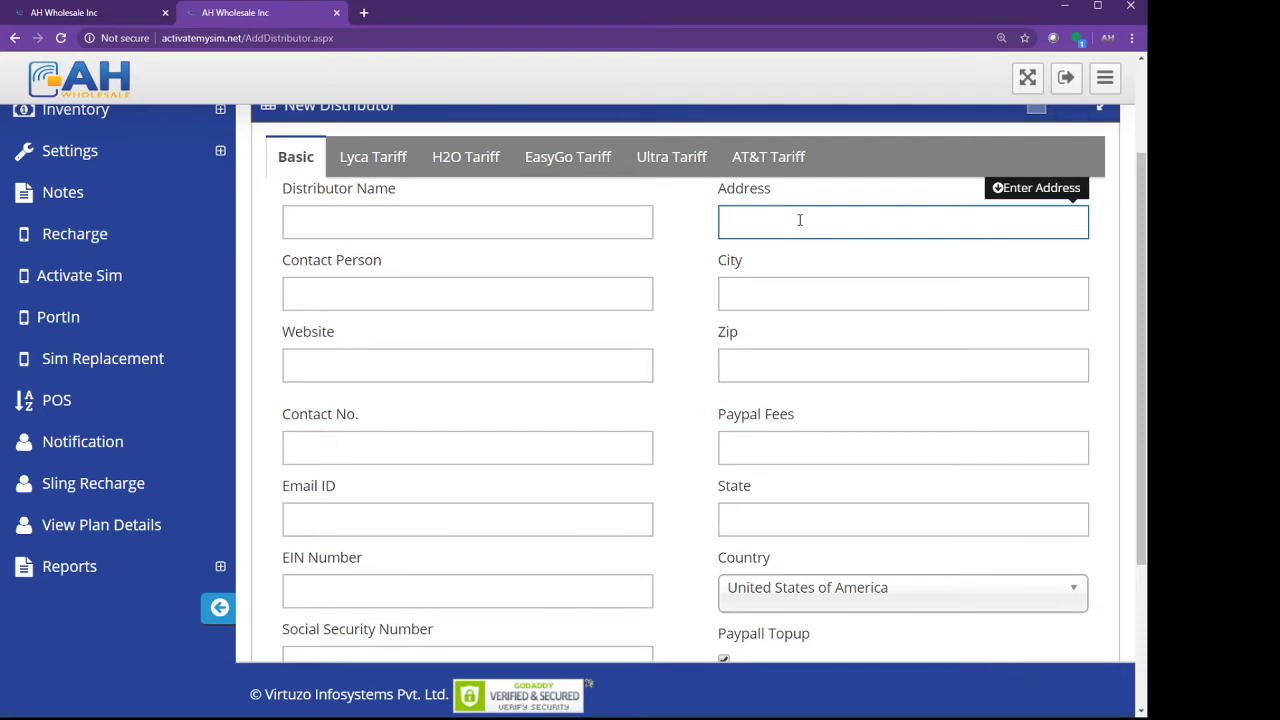
{"action": "left_click", "coordinate": [297, 291]}
{"action": "left_click", "coordinate": [776, 293]}
{"action": "left_click", "coordinate": [705, 354]}
{"action": "left_click", "coordinate": [789, 519]}
{"action": "scroll", "coordinate": [789, 519], "scroll_direction": "down", "scroll_amount": 2}
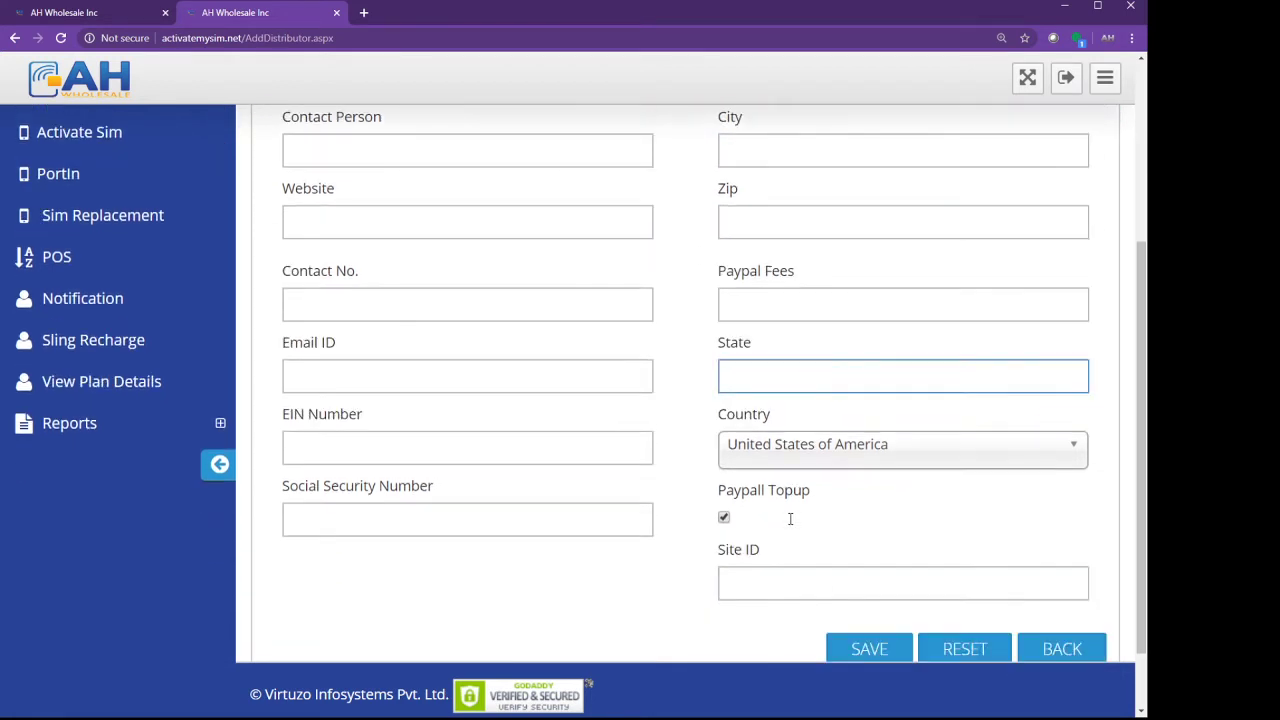
{"action": "left_click", "coordinate": [790, 524]}
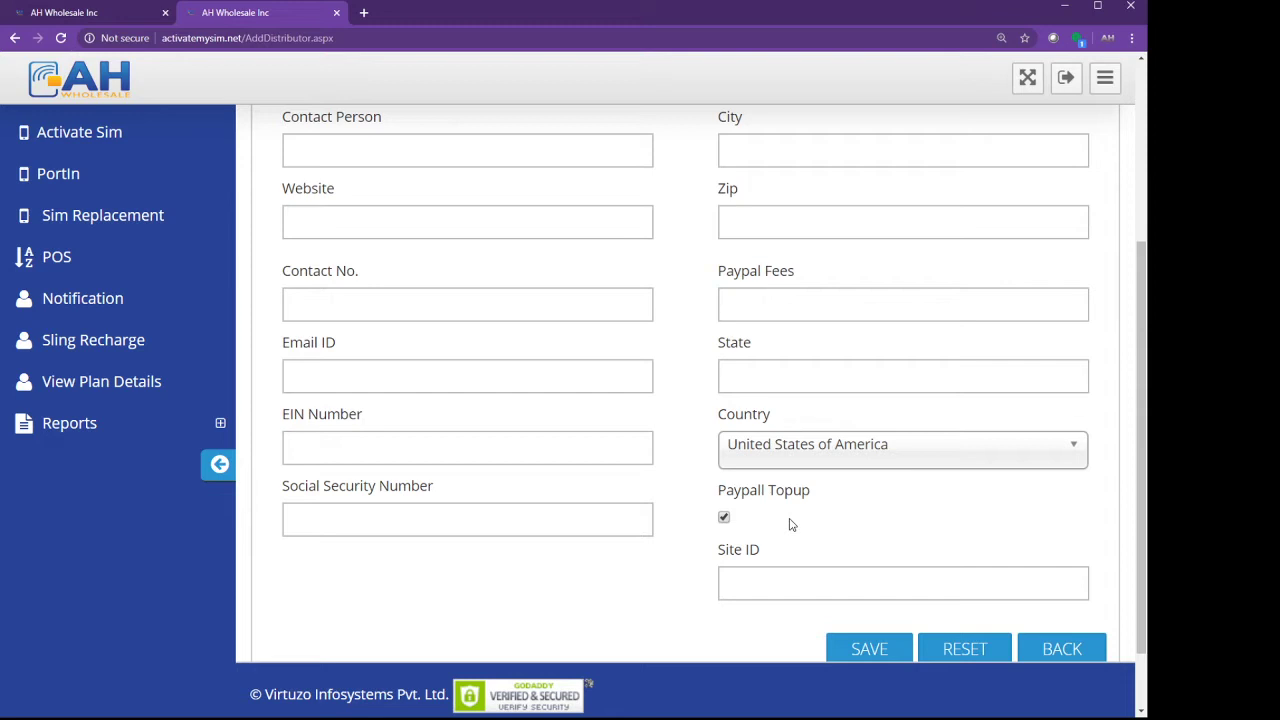
{"action": "scroll", "coordinate": [790, 524], "scroll_direction": "up", "scroll_amount": 1}
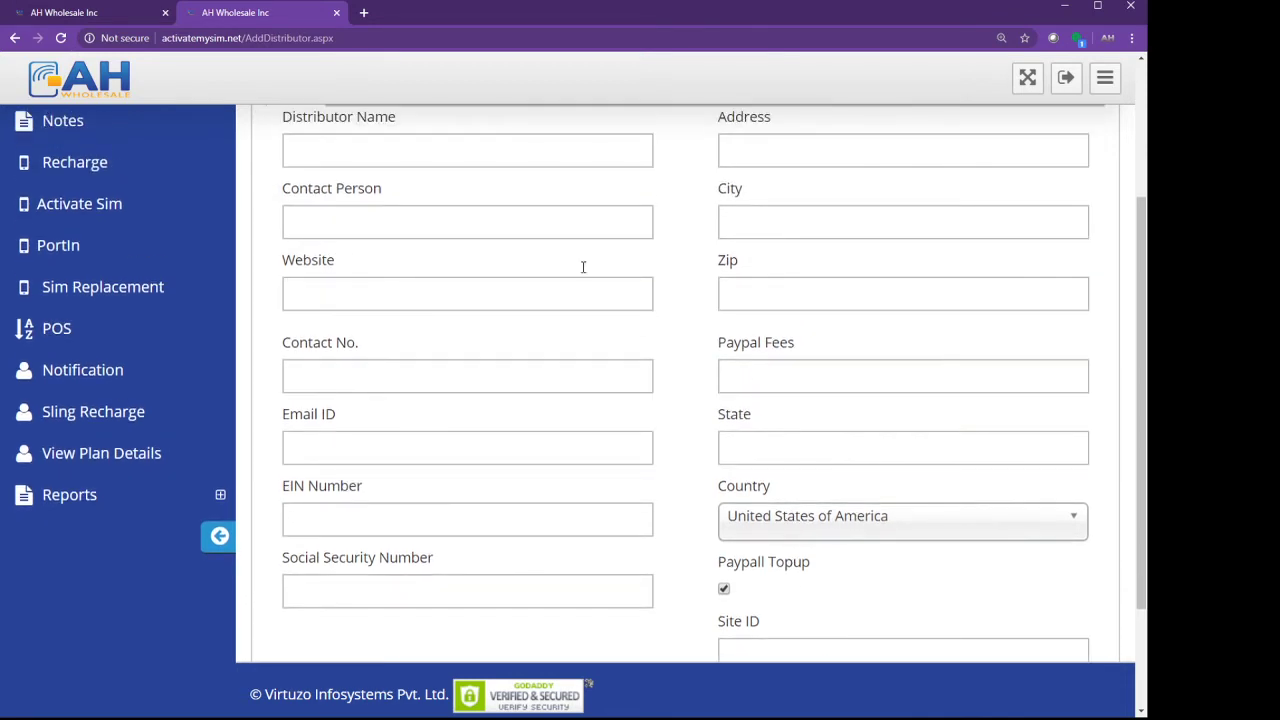
{"action": "left_click", "coordinate": [322, 377]}
{"action": "left_click", "coordinate": [346, 441]}
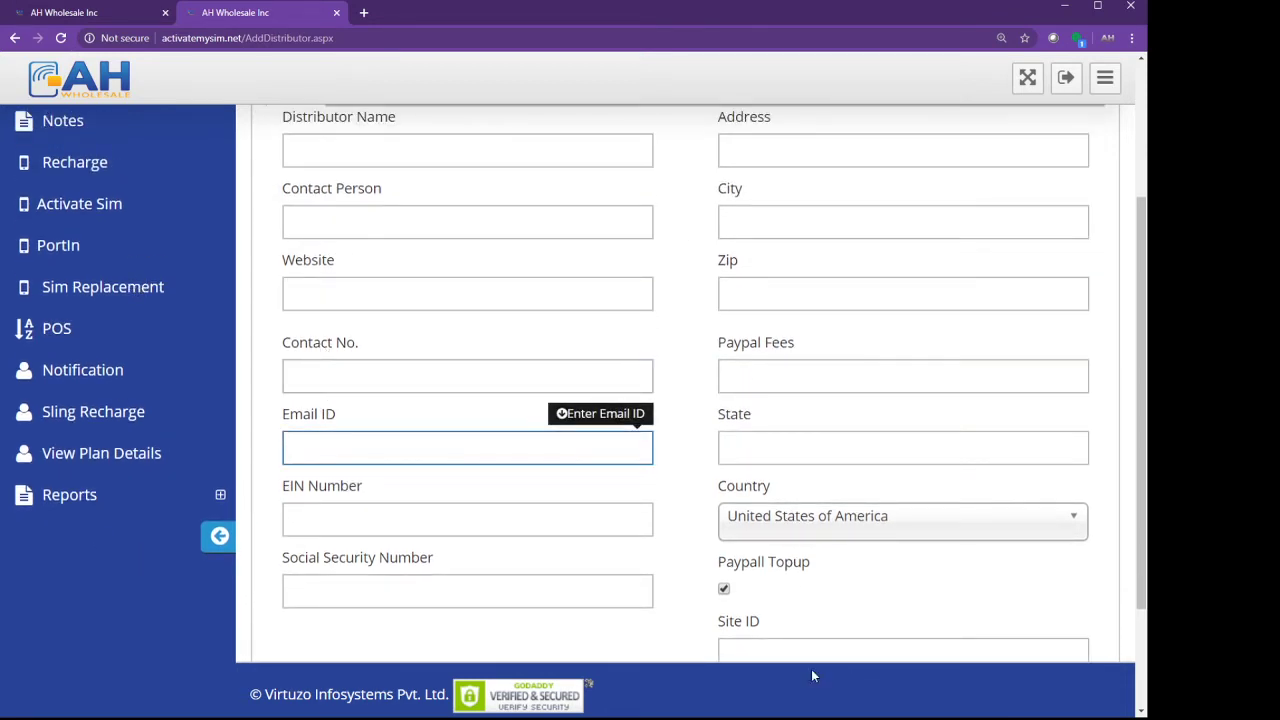
{"action": "left_click", "coordinate": [335, 529]}
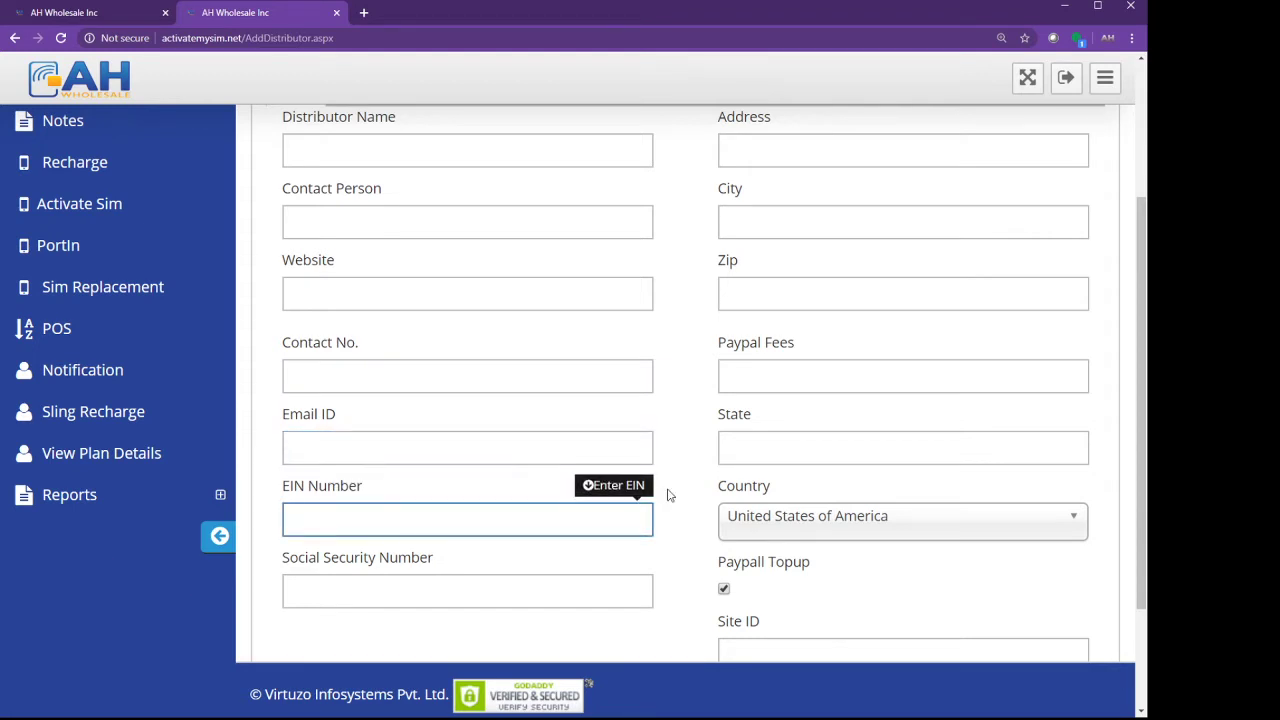
{"action": "left_click", "coordinate": [763, 388]}
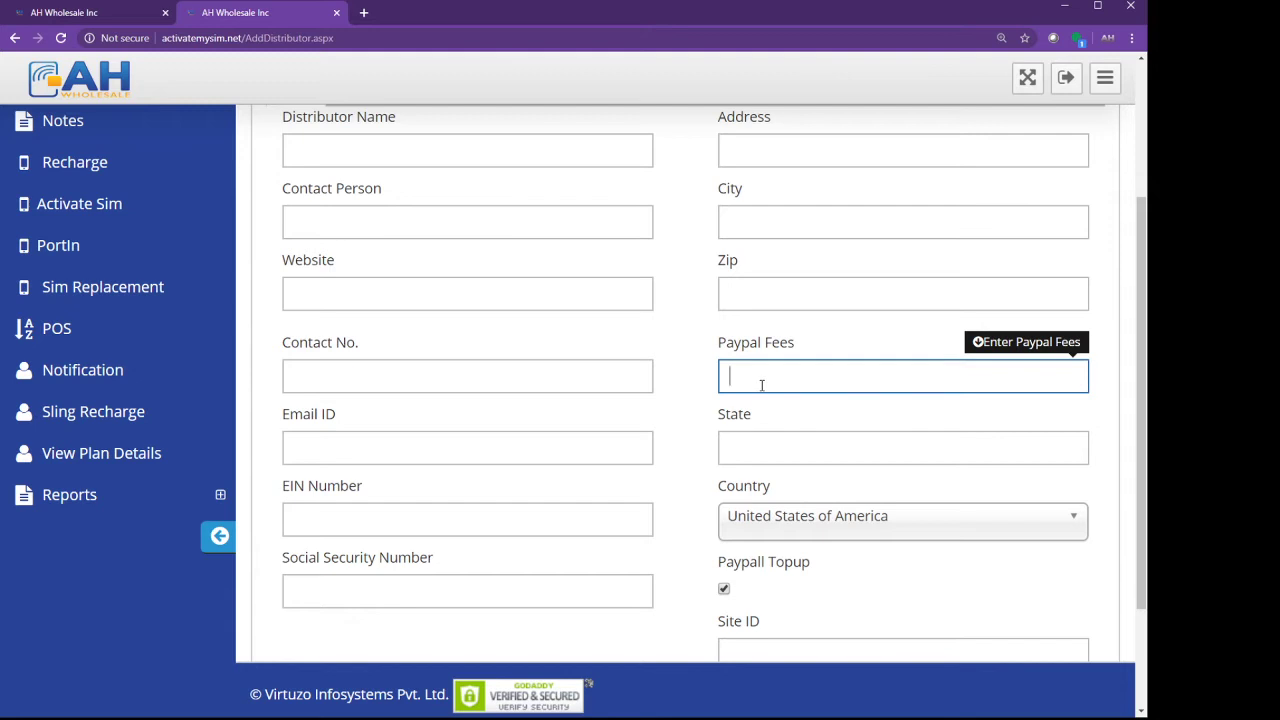
{"action": "left_click", "coordinate": [792, 449]}
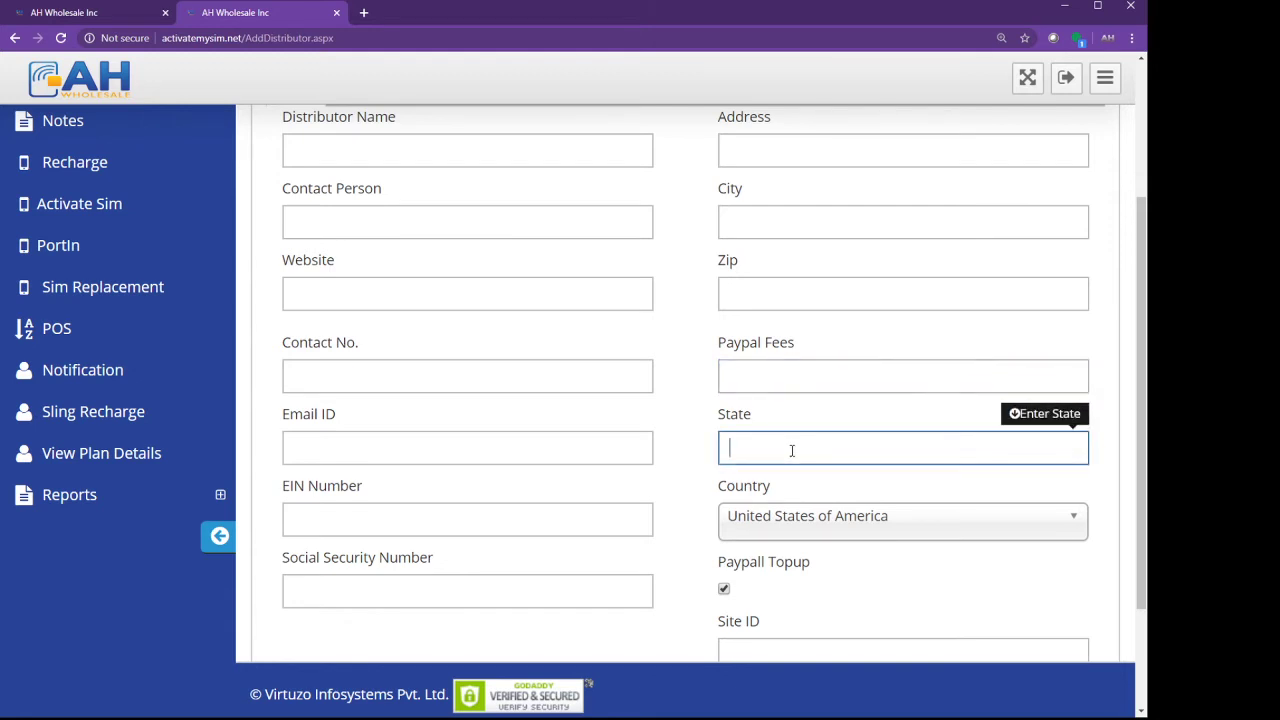
{"action": "scroll", "coordinate": [811, 441], "scroll_direction": "down", "scroll_amount": 2}
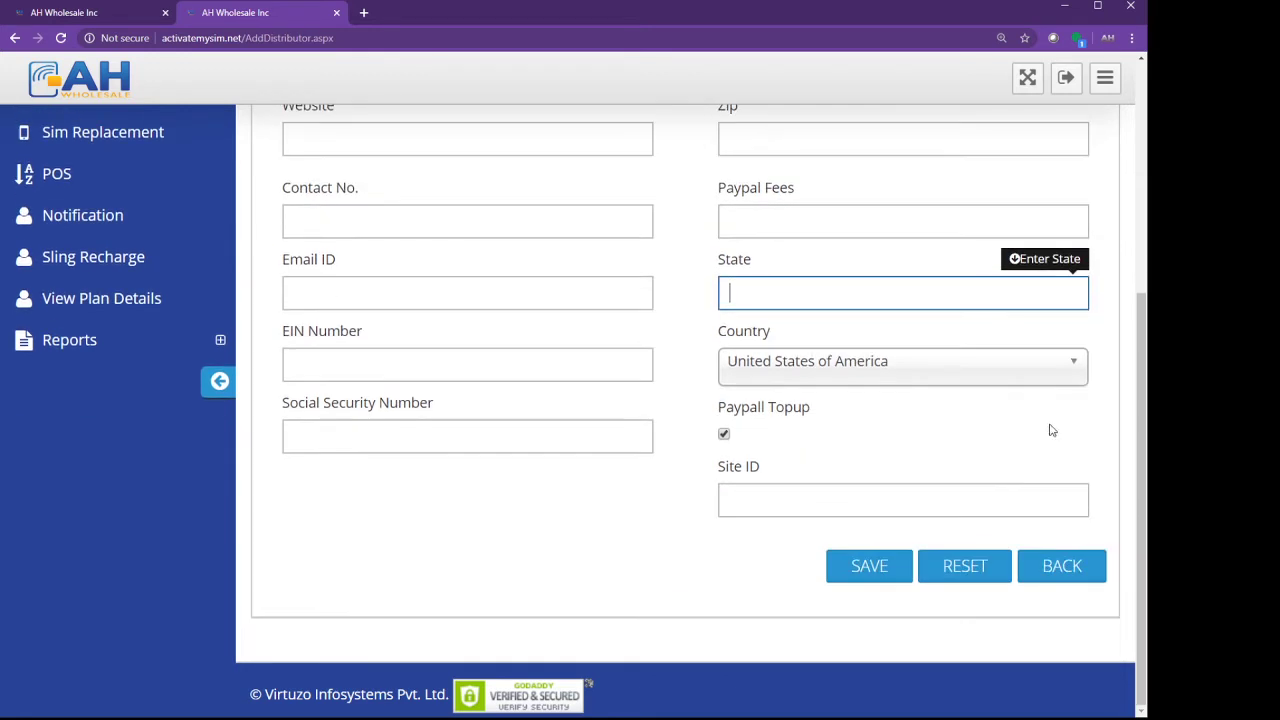
{"action": "left_click", "coordinate": [724, 437]}
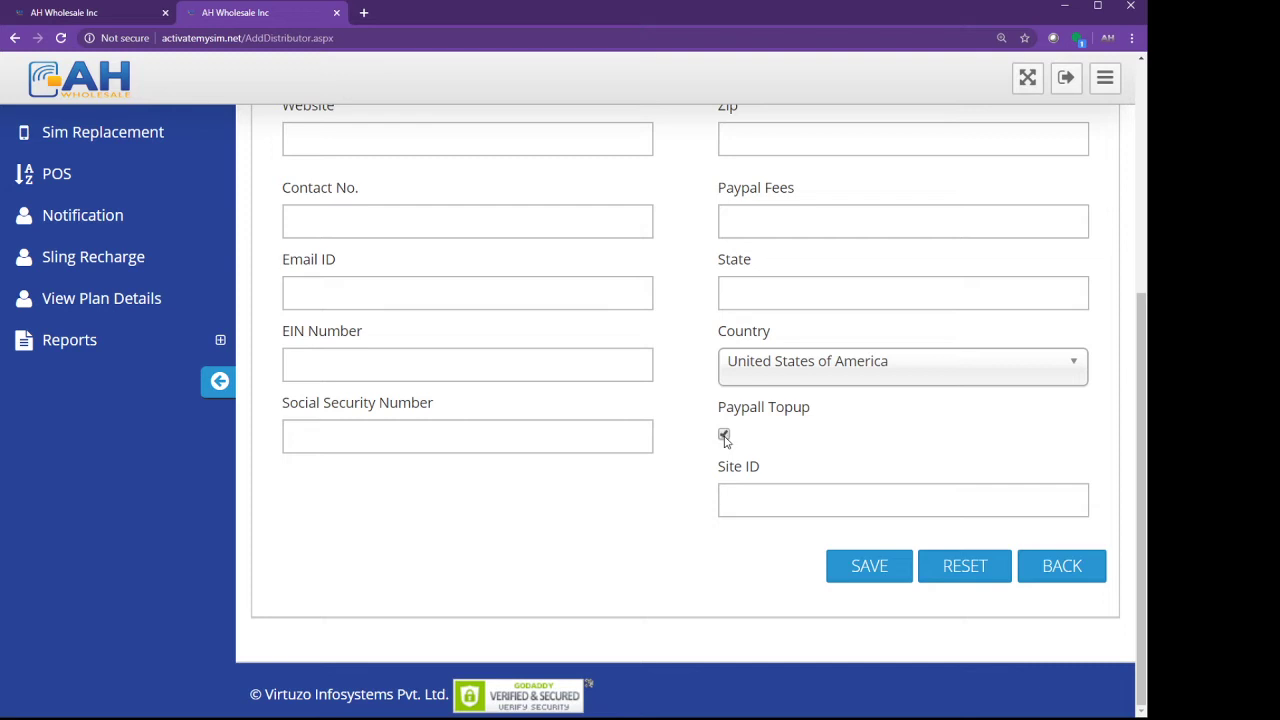
{"action": "left_click", "coordinate": [757, 509]}
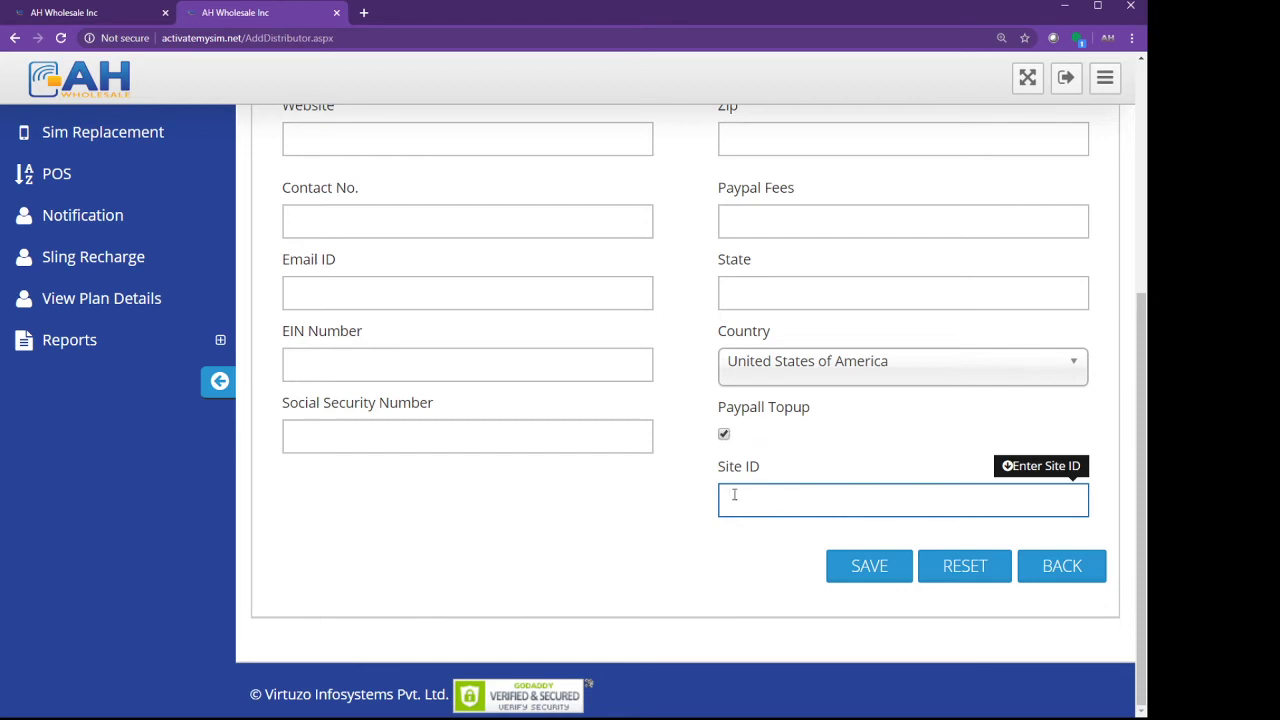
{"action": "scroll", "coordinate": [685, 425], "scroll_direction": "up", "scroll_amount": 1}
{"action": "scroll", "coordinate": [650, 410], "scroll_direction": "up", "scroll_amount": 4}
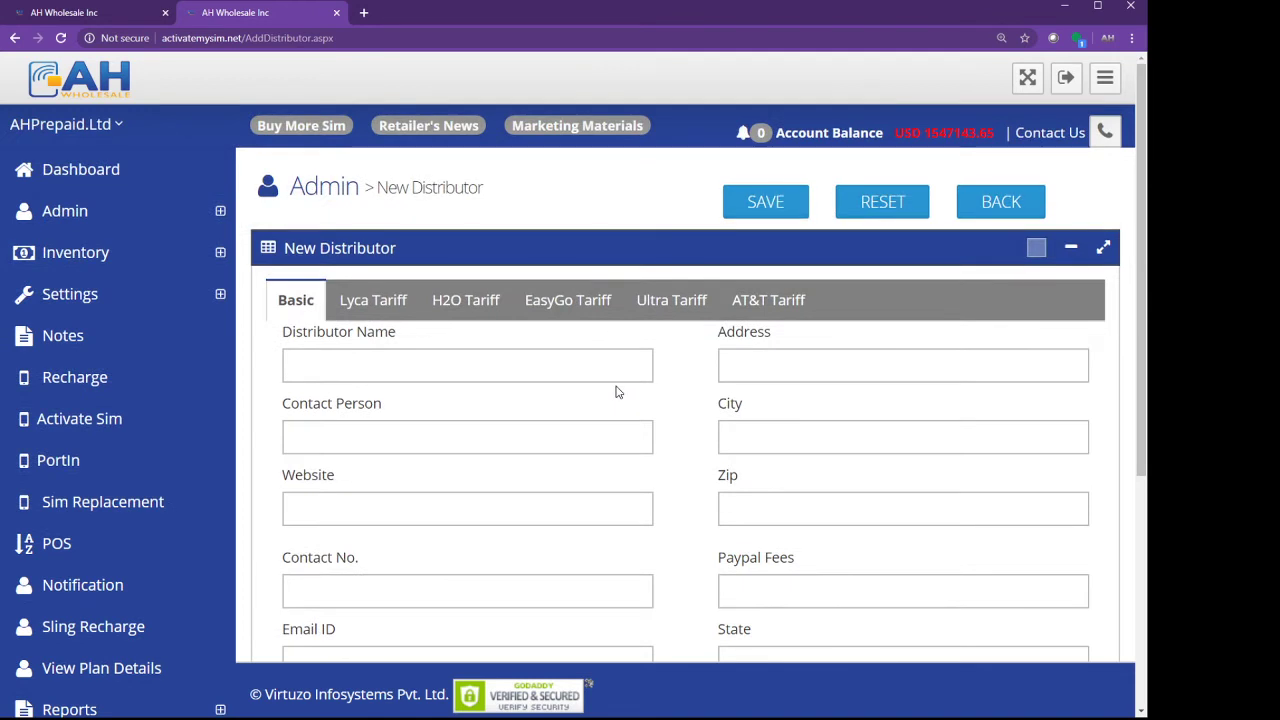
On the Lyca Tariff list, set the $19 two-month plan's dealer cost to 20.00.
{"action": "left_click", "coordinate": [354, 313]}
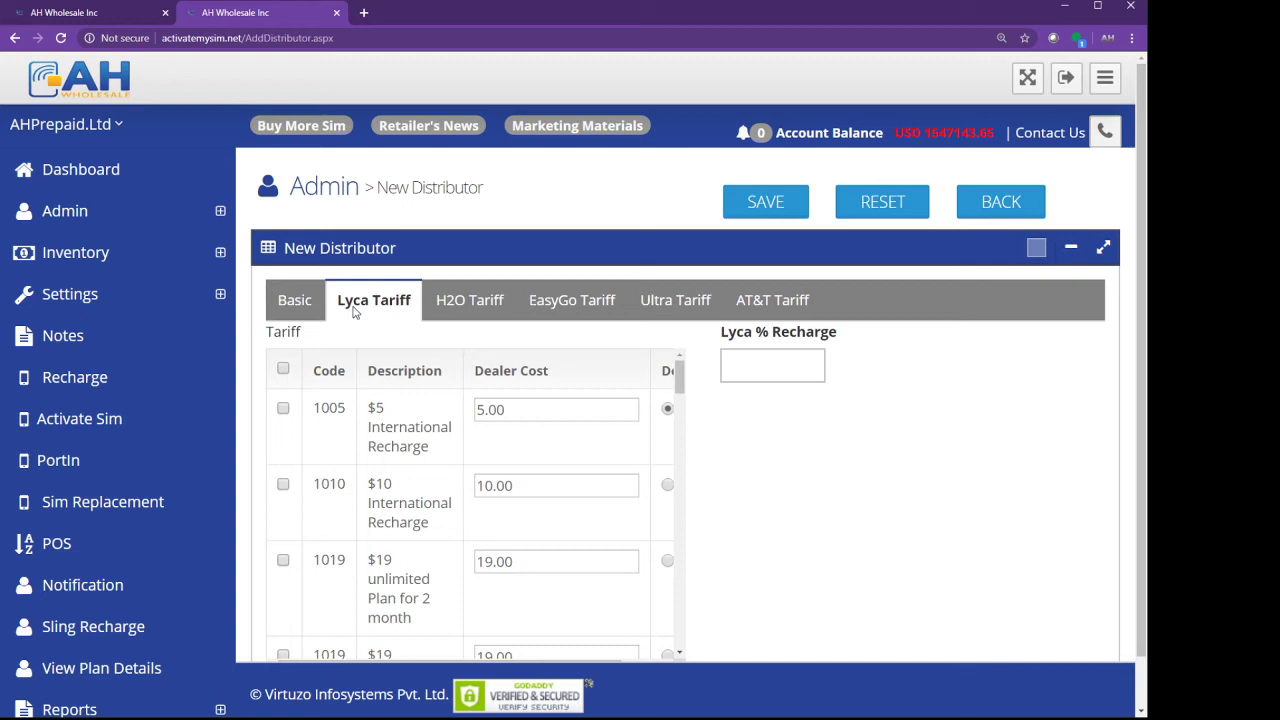
{"action": "scroll", "coordinate": [462, 467], "scroll_direction": "down", "scroll_amount": 2}
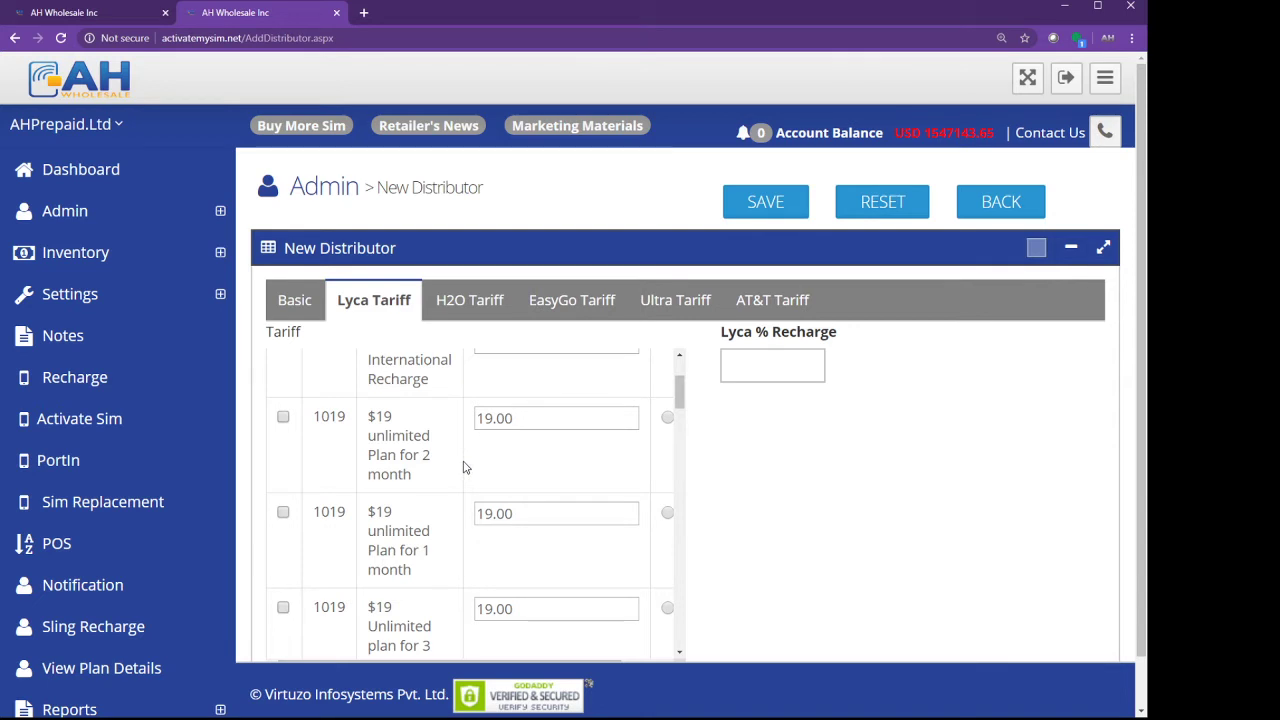
{"action": "left_click_drag", "start_coordinate": [527, 416], "coordinate": [476, 418]}
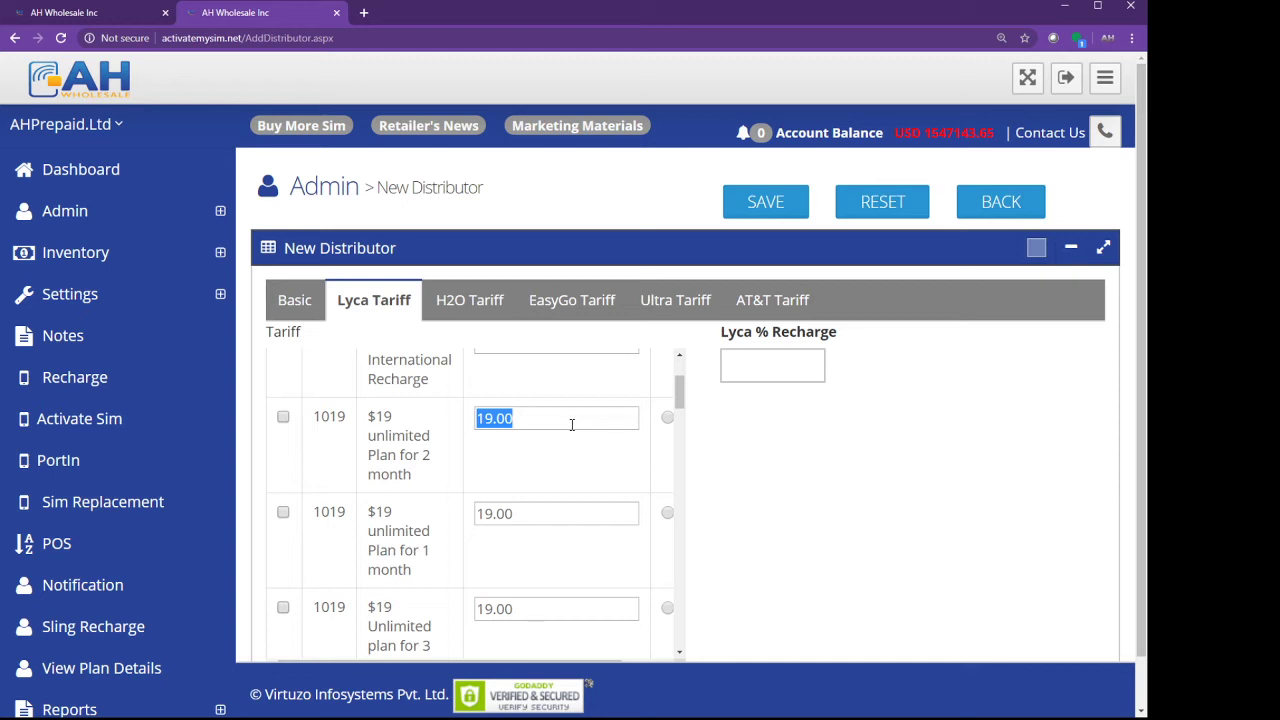
{"action": "type", "text": "20.00"}
Change the $23 two-month plan's dealer cost to 26.
{"action": "scroll", "coordinate": [572, 430], "scroll_direction": "down", "scroll_amount": 3}
{"action": "left_click", "coordinate": [554, 510]}
{"action": "left_click_drag", "start_coordinate": [554, 510], "coordinate": [457, 516]}
{"action": "type", "text": "24"}
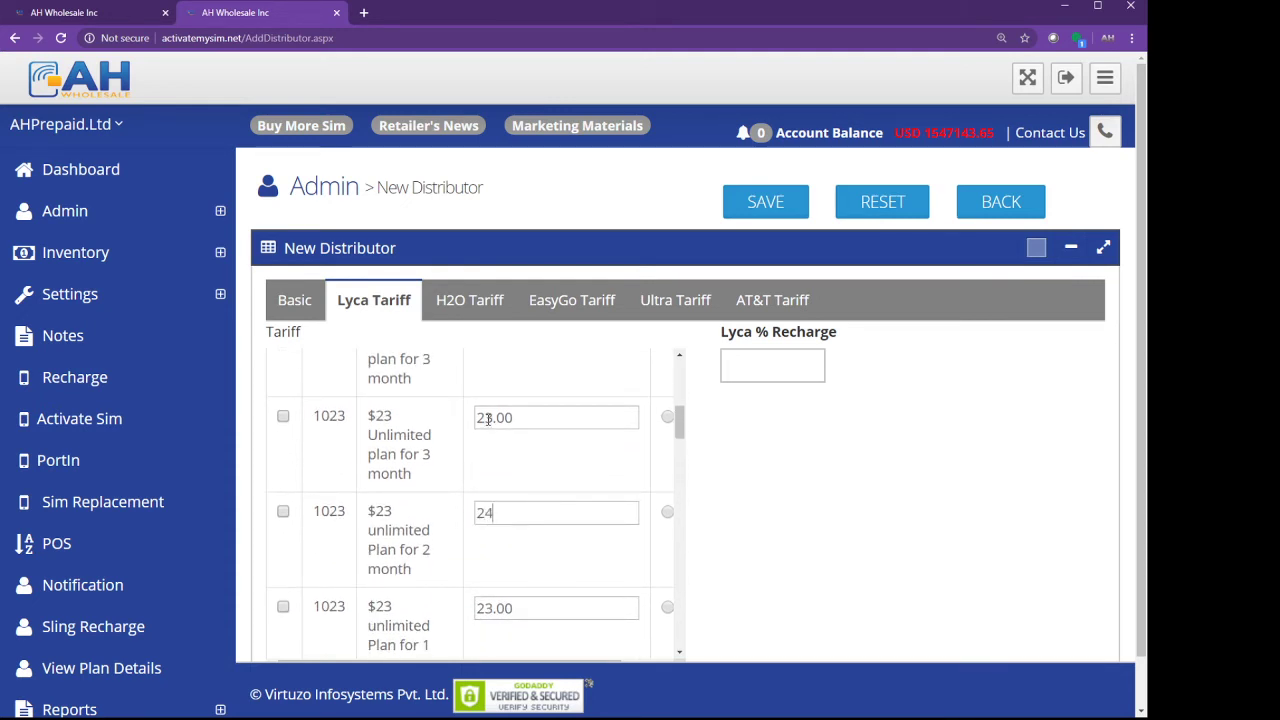
{"action": "type", "text": ".00"}
{"action": "key", "text": "BackSpace"}
{"action": "key", "text": "BackSpace"}
{"action": "key", "text": "BackSpace"}
{"action": "key", "text": "BackSpace"}
{"action": "type", "text": "6"}
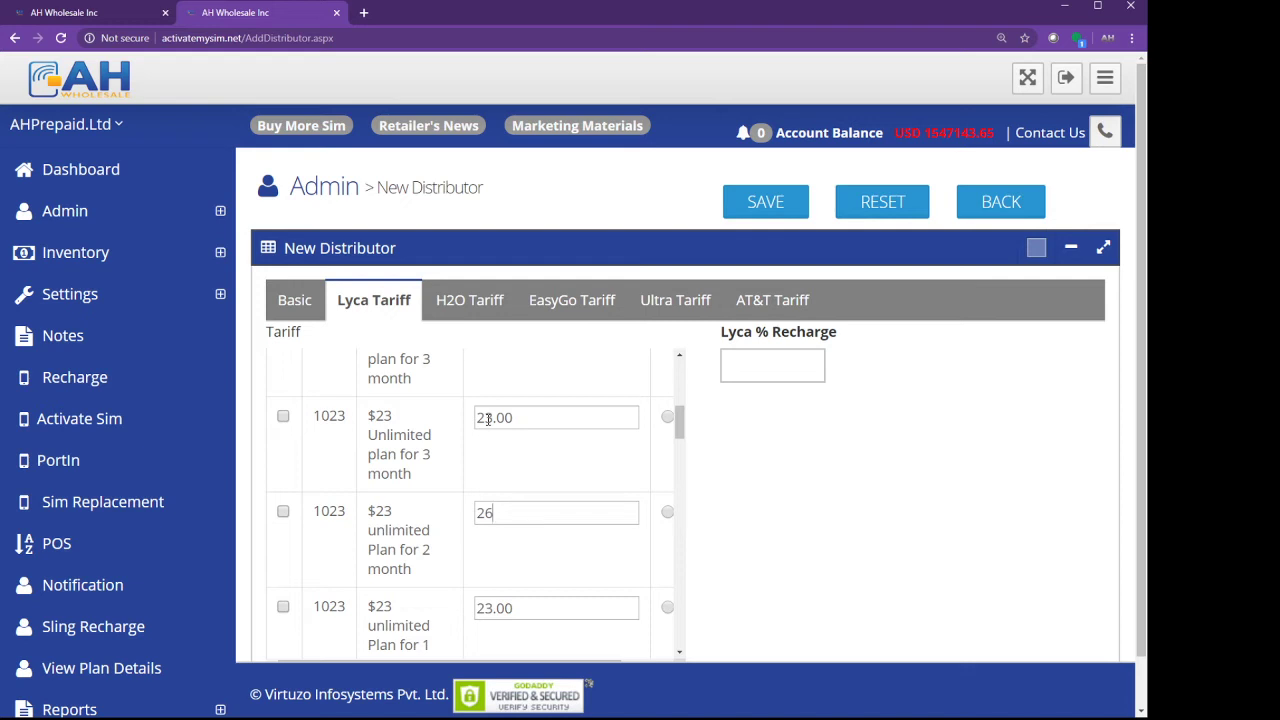
Scroll back up the tariff table to the $19 2-month plan's dealer cost field.
{"action": "scroll", "coordinate": [524, 487], "scroll_direction": "up", "scroll_amount": 5}
{"action": "scroll", "coordinate": [524, 487], "scroll_direction": "down", "scroll_amount": 2}
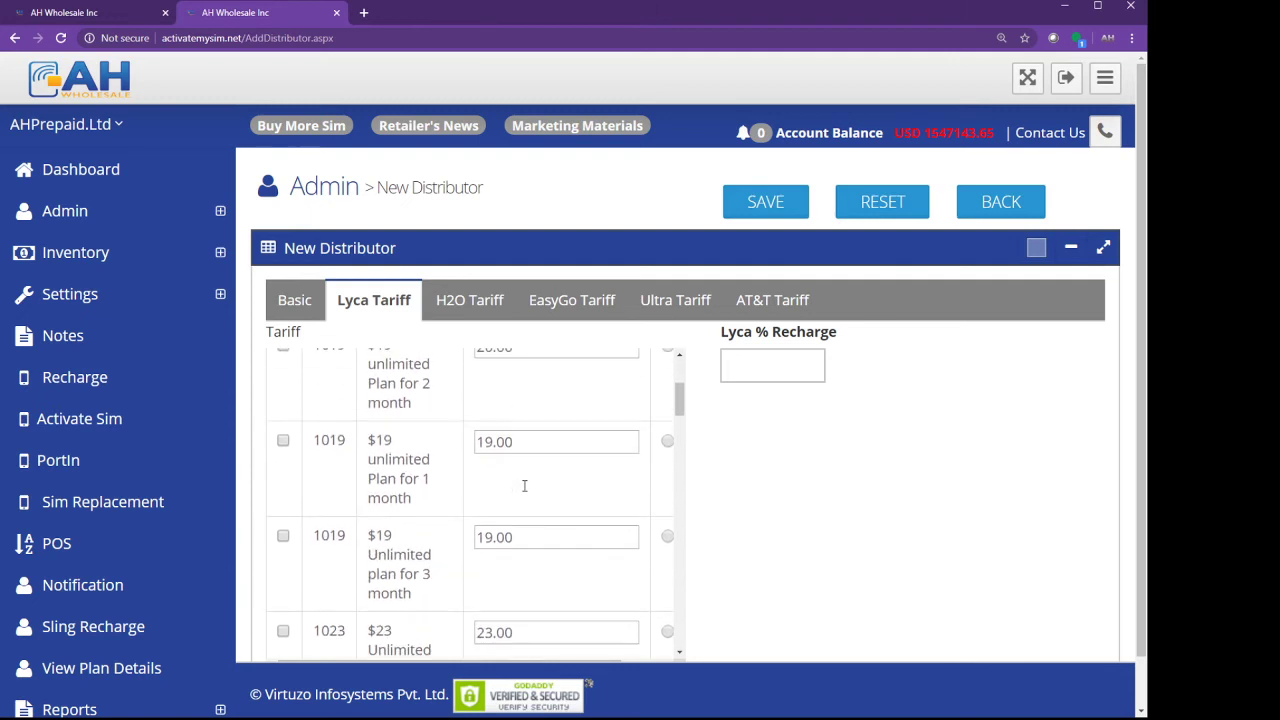
{"action": "scroll", "coordinate": [531, 491], "scroll_direction": "up", "scroll_amount": 1}
{"action": "scroll", "coordinate": [533, 496], "scroll_direction": "up", "scroll_amount": 2}
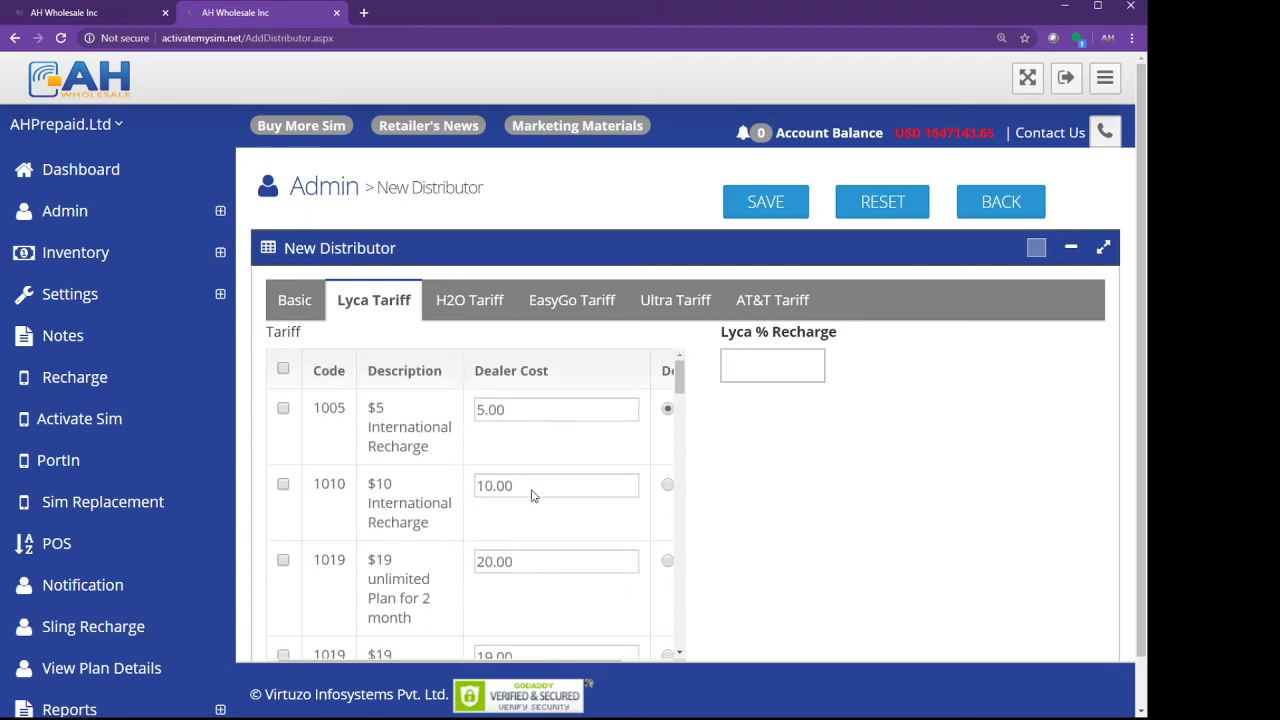
{"action": "scroll", "coordinate": [500, 557], "scroll_direction": "down", "scroll_amount": 2}
{"action": "left_click", "coordinate": [575, 481]}
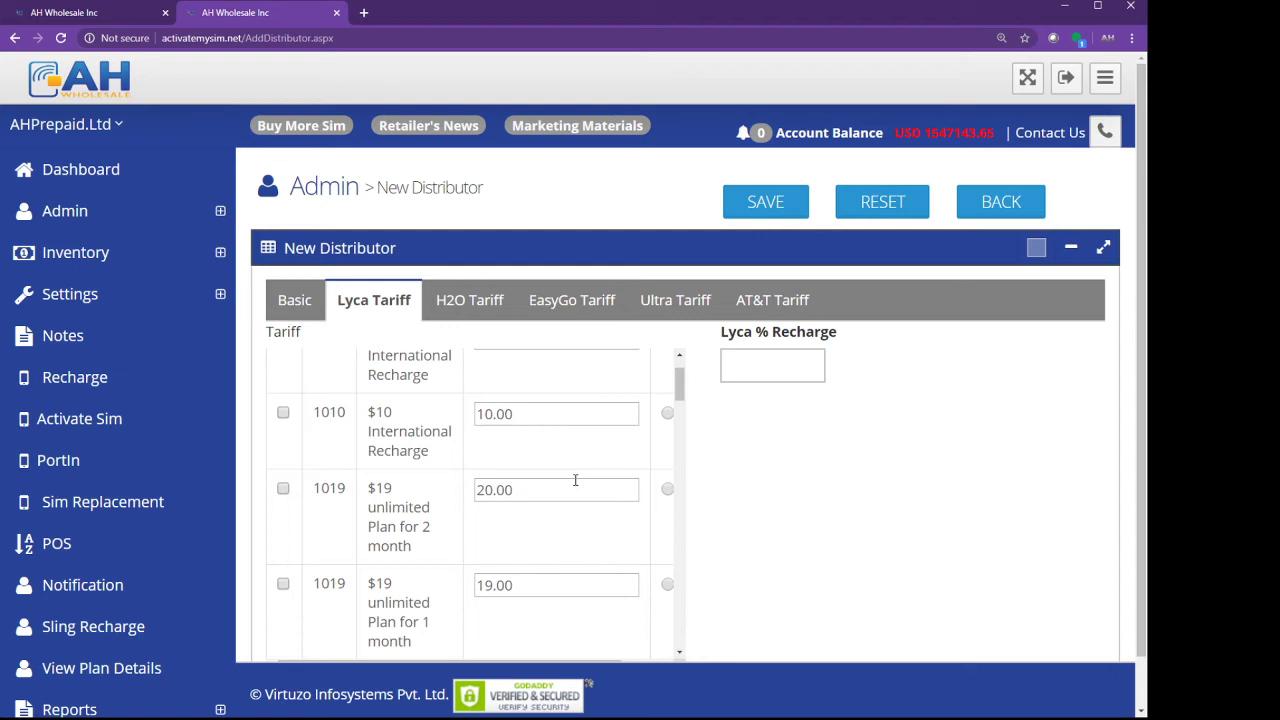
Enter 7 in the Lyca % Recharge box, correcting a mistyped 8.
{"action": "scroll", "coordinate": [575, 480], "scroll_direction": "down", "scroll_amount": 7}
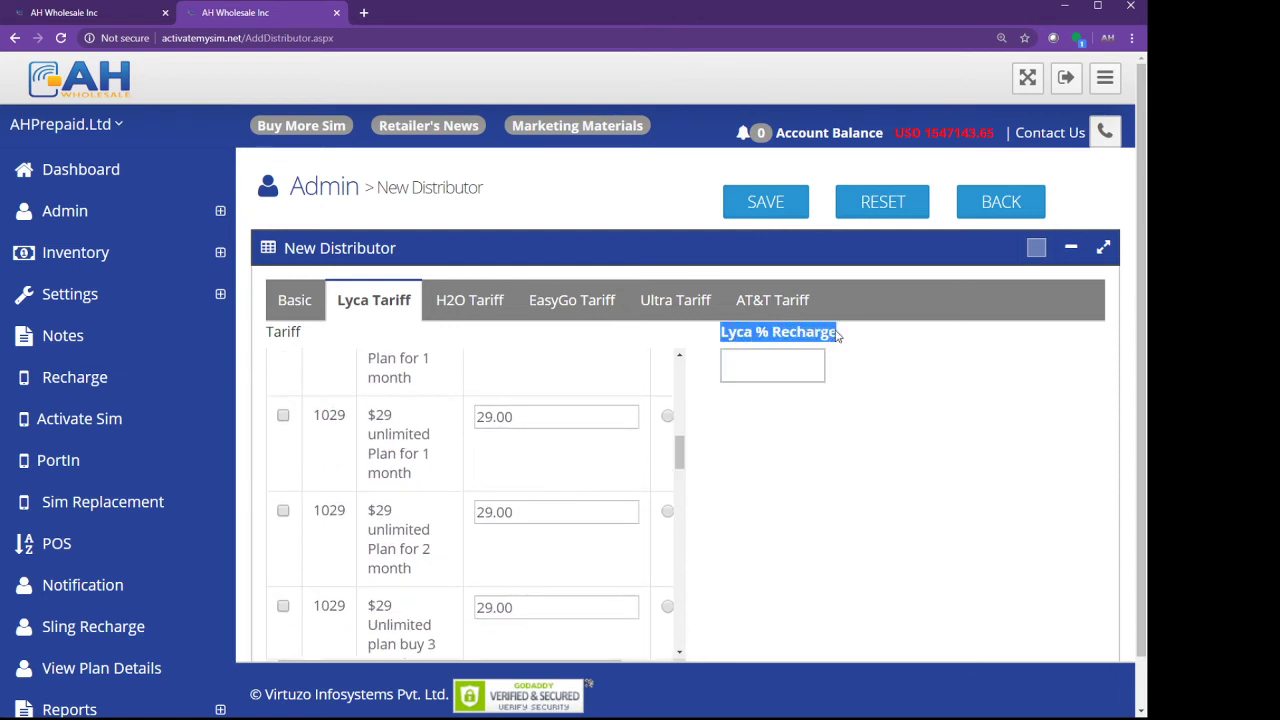
{"action": "left_click", "coordinate": [745, 367]}
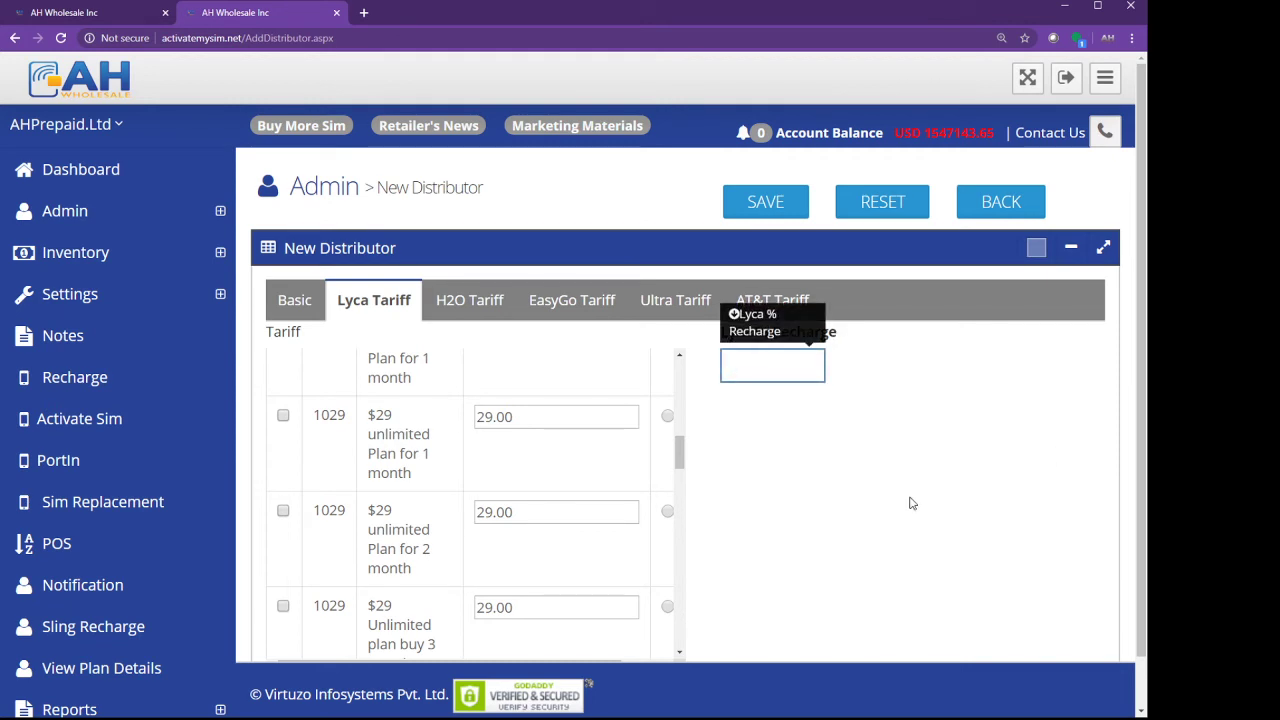
{"action": "type", "text": "8"}
{"action": "key", "text": "BackSpace"}
{"action": "type", "text": "7"}
{"action": "scroll", "coordinate": [800, 470], "scroll_direction": "down", "scroll_amount": 1}
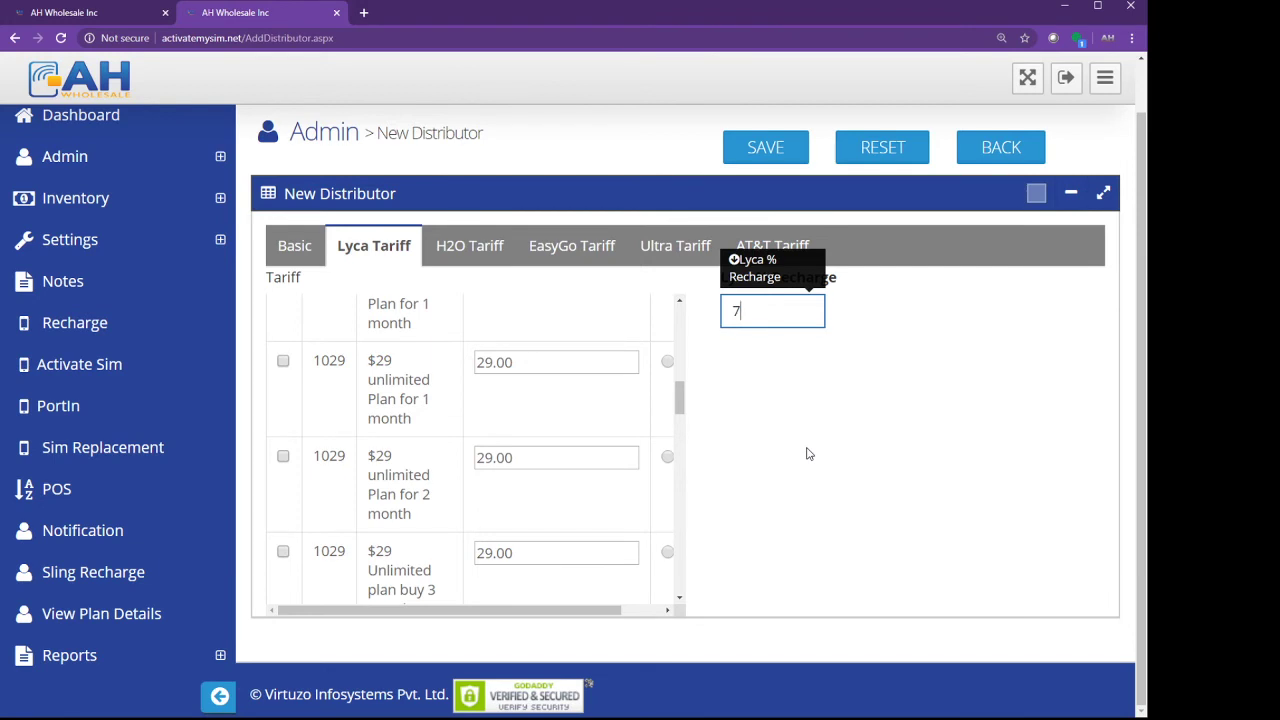
{"action": "scroll", "coordinate": [809, 454], "scroll_direction": "up", "scroll_amount": 1}
{"action": "scroll", "coordinate": [408, 466], "scroll_direction": "up", "scroll_amount": 1}
{"action": "scroll", "coordinate": [537, 561], "scroll_direction": "down", "scroll_amount": 2}
{"action": "scroll", "coordinate": [537, 561], "scroll_direction": "down", "scroll_amount": 8}
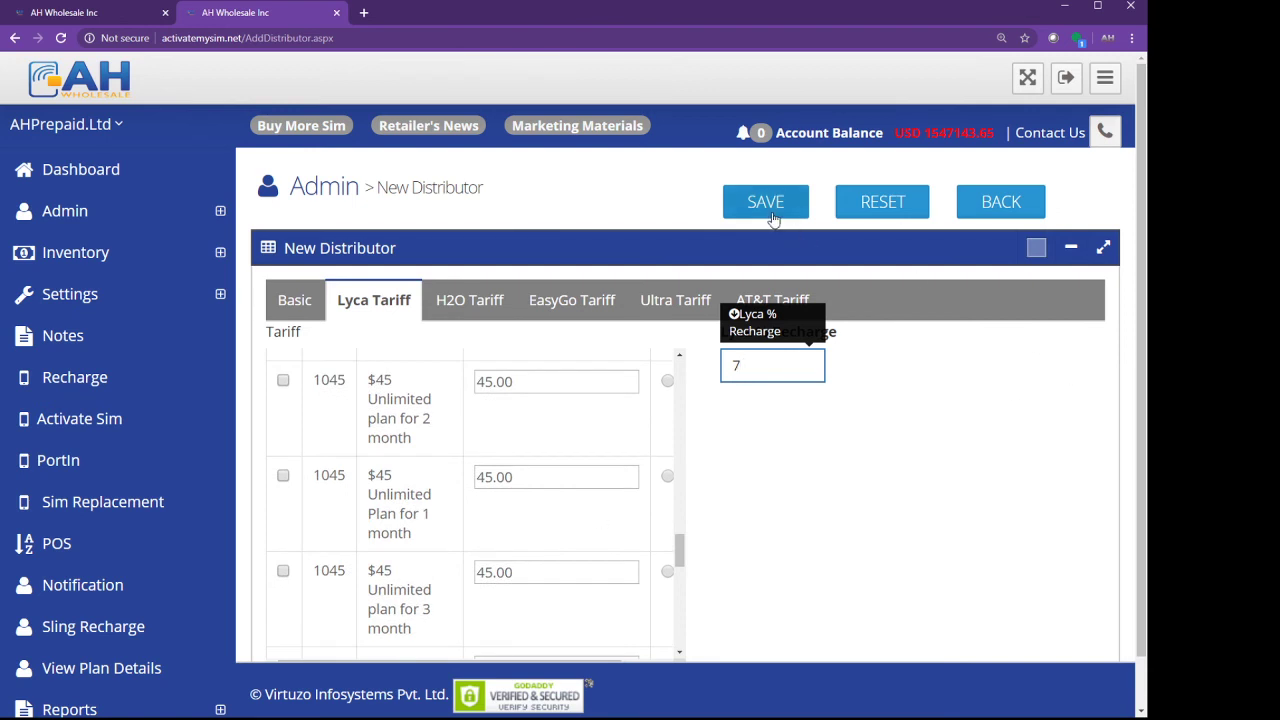
Tick the 1019 $19 unlimited 2-month, 1-month and 3-month plan rows.
{"action": "scroll", "coordinate": [355, 582], "scroll_direction": "up", "scroll_amount": 5}
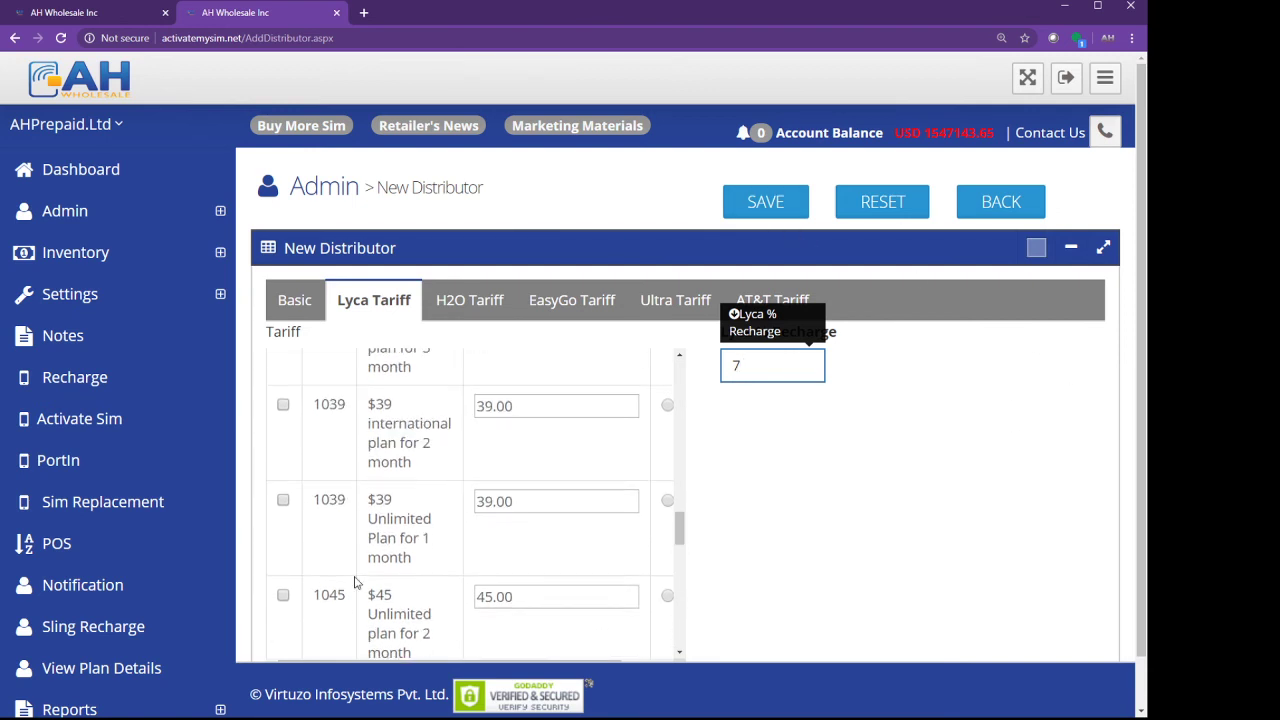
{"action": "scroll", "coordinate": [355, 582], "scroll_direction": "up", "scroll_amount": 10}
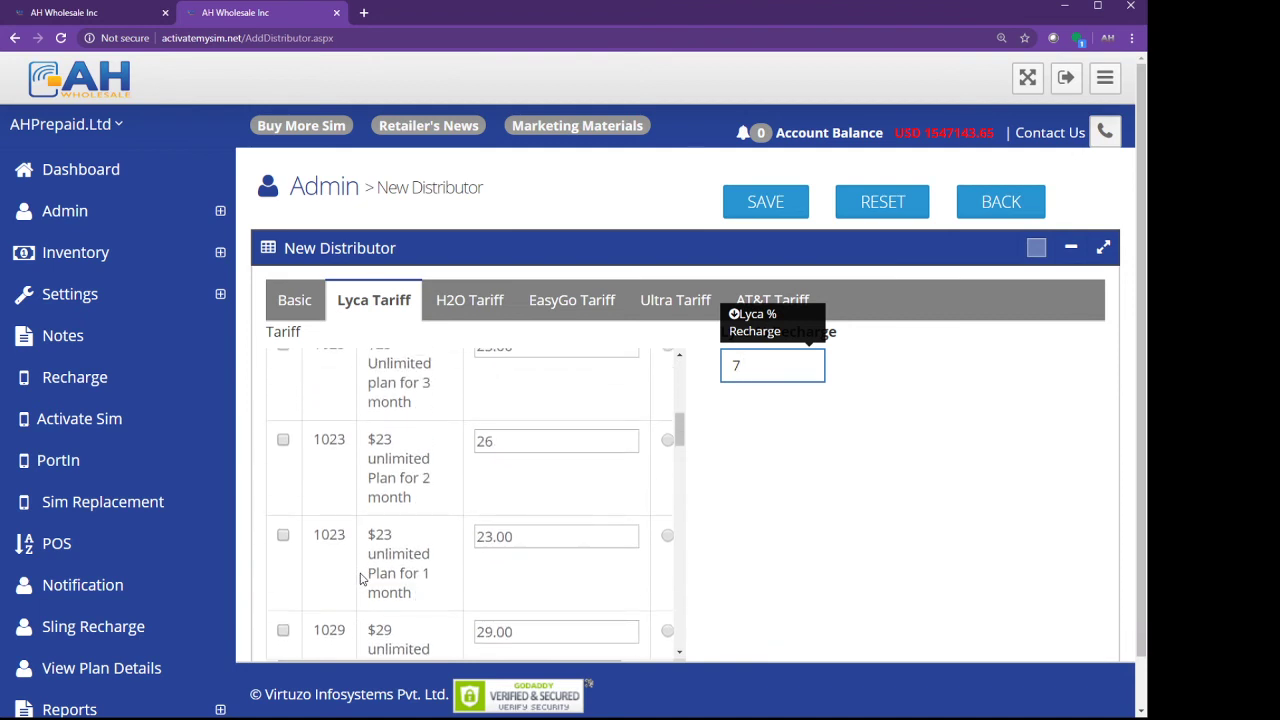
{"action": "scroll", "coordinate": [363, 577], "scroll_direction": "up", "scroll_amount": 2}
{"action": "scroll", "coordinate": [363, 577], "scroll_direction": "down", "scroll_amount": 3}
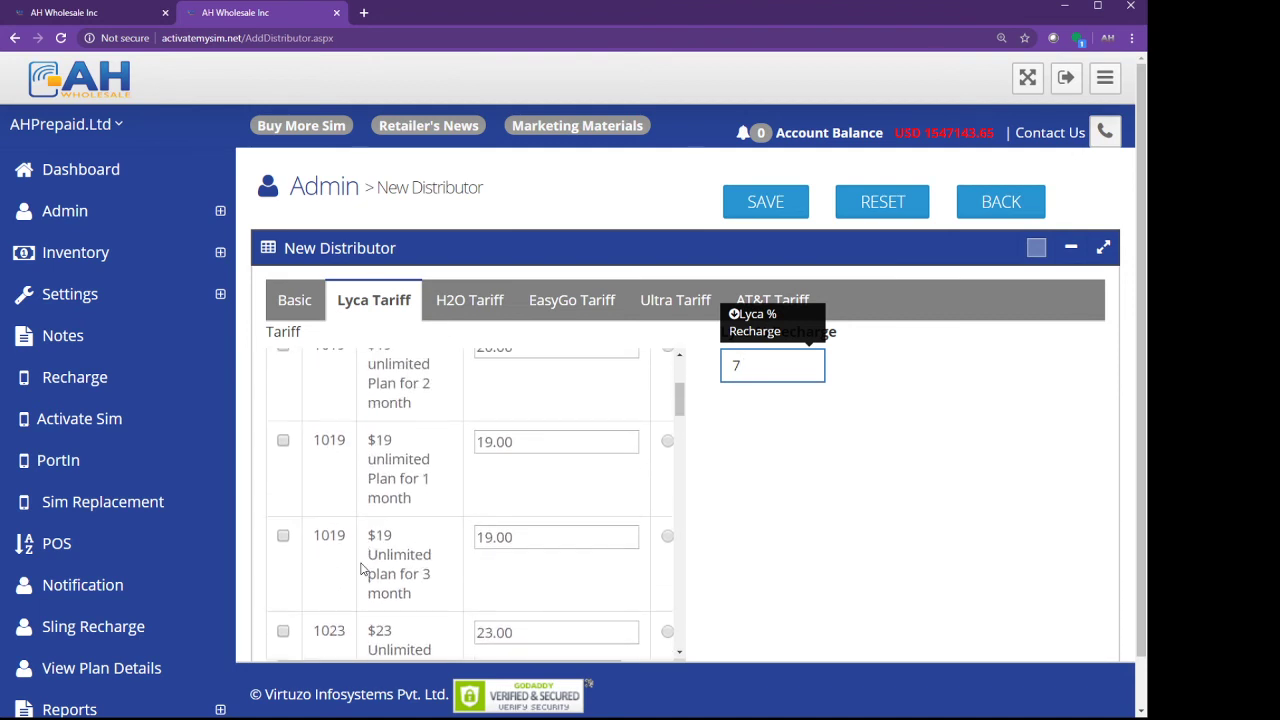
{"action": "scroll", "coordinate": [362, 568], "scroll_direction": "up", "scroll_amount": 3}
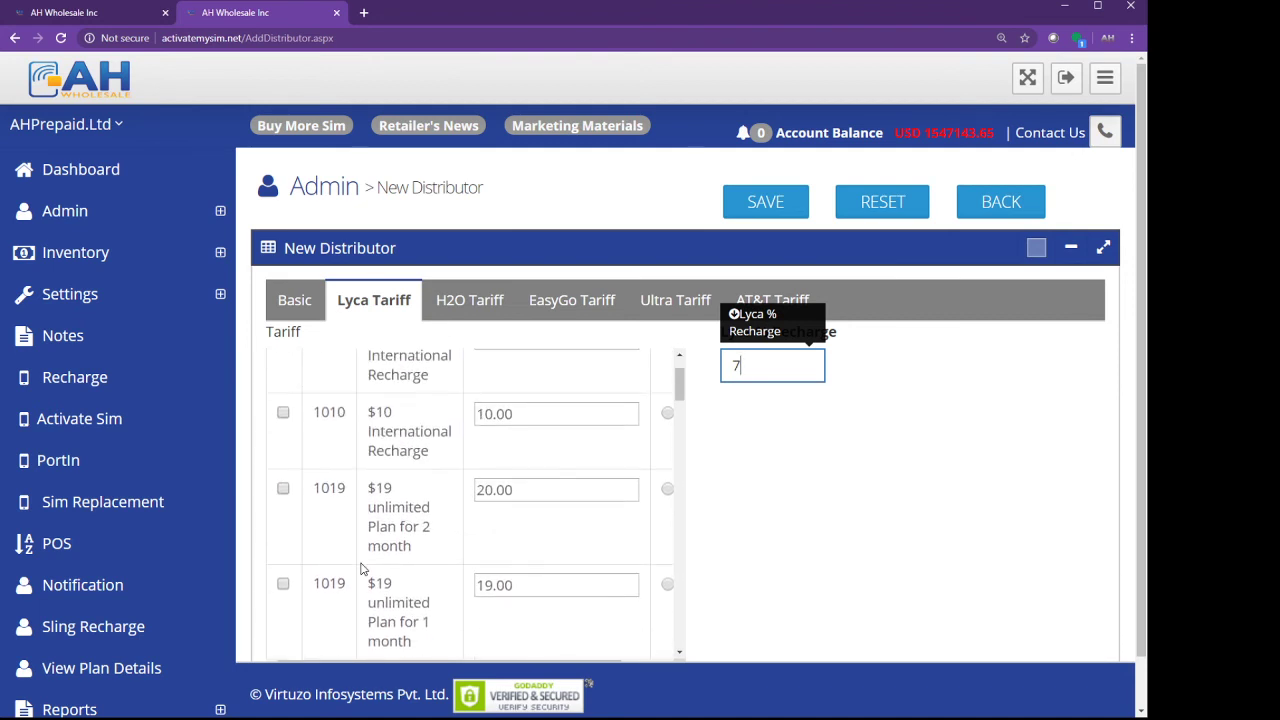
{"action": "left_click", "coordinate": [283, 490]}
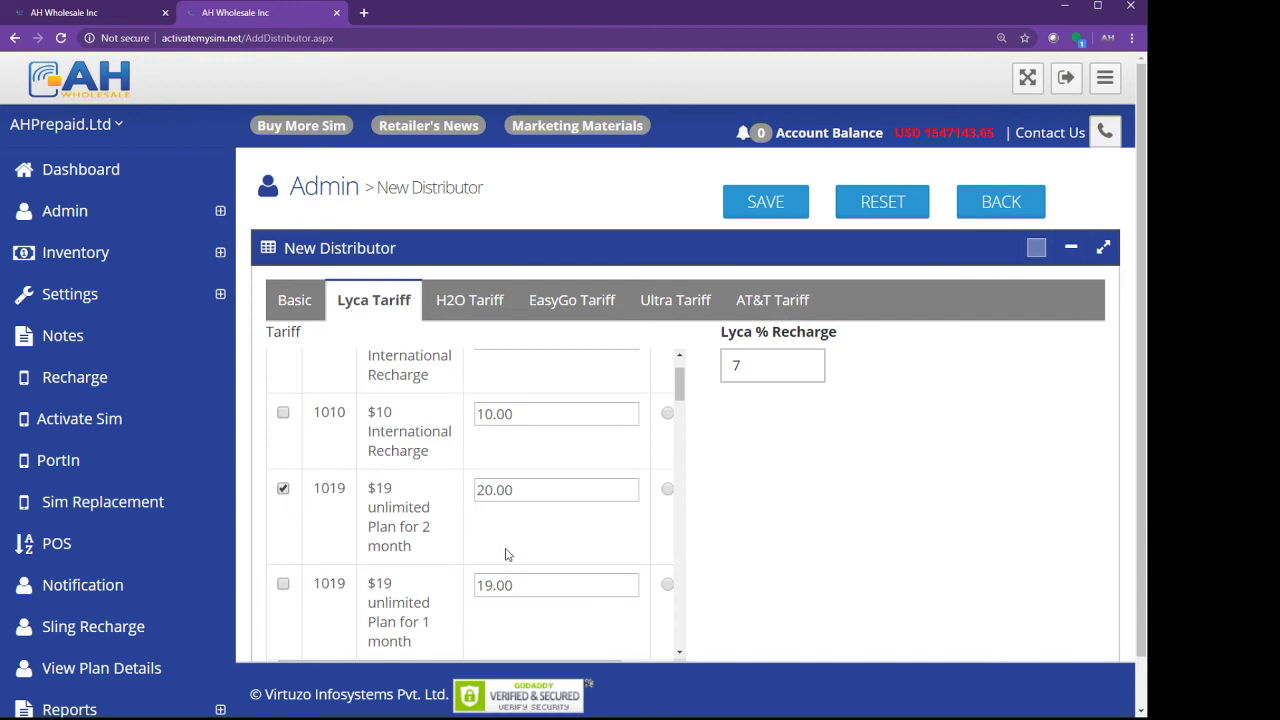
{"action": "scroll", "coordinate": [503, 557], "scroll_direction": "down", "scroll_amount": 3}
{"action": "scroll", "coordinate": [503, 557], "scroll_direction": "up", "scroll_amount": 3}
{"action": "left_click", "coordinate": [282, 580]}
{"action": "scroll", "coordinate": [282, 580], "scroll_direction": "down", "scroll_amount": 1}
{"action": "left_click", "coordinate": [283, 607]}
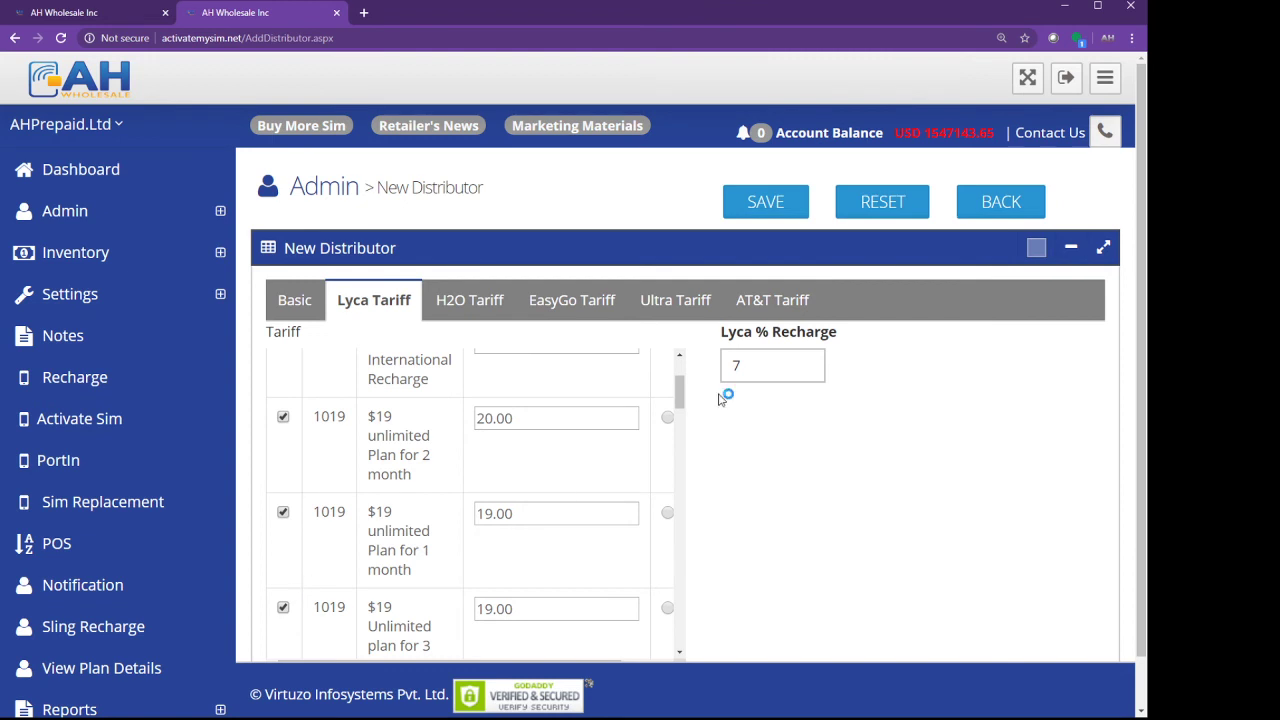
Return to the Admin Distributor list showing existing distributor records.
{"action": "left_click", "coordinate": [78, 216]}
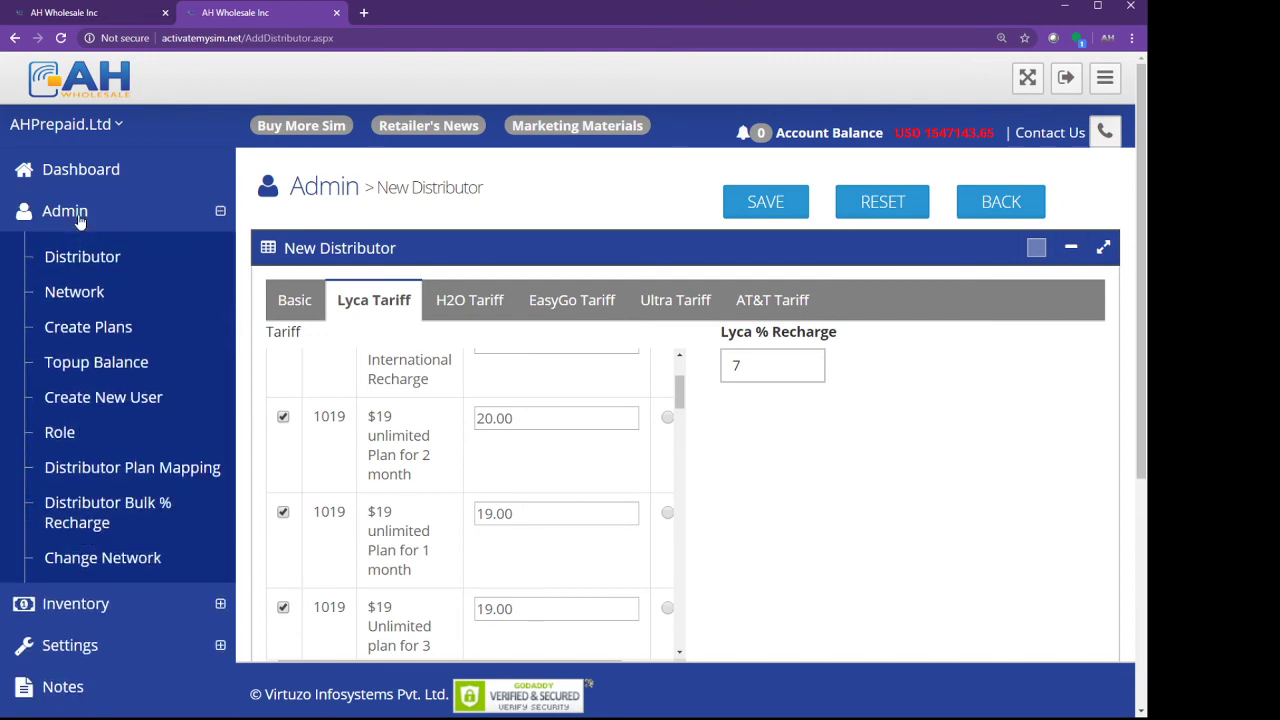
{"action": "left_click", "coordinate": [84, 258]}
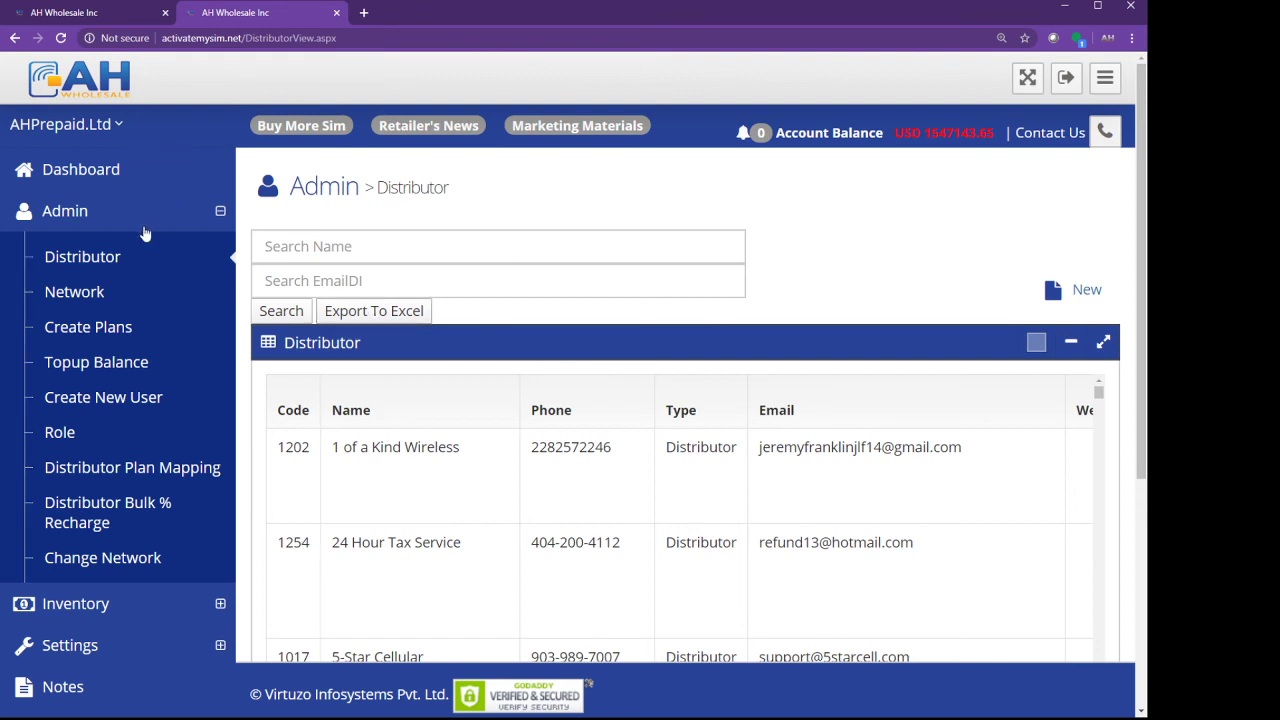
{"action": "left_click", "coordinate": [88, 214]}
{"action": "left_click", "coordinate": [90, 214]}
Open Topup Balance and review its New Topup form, leaving distributor unset and amount 0.00.
{"action": "left_click", "coordinate": [106, 360]}
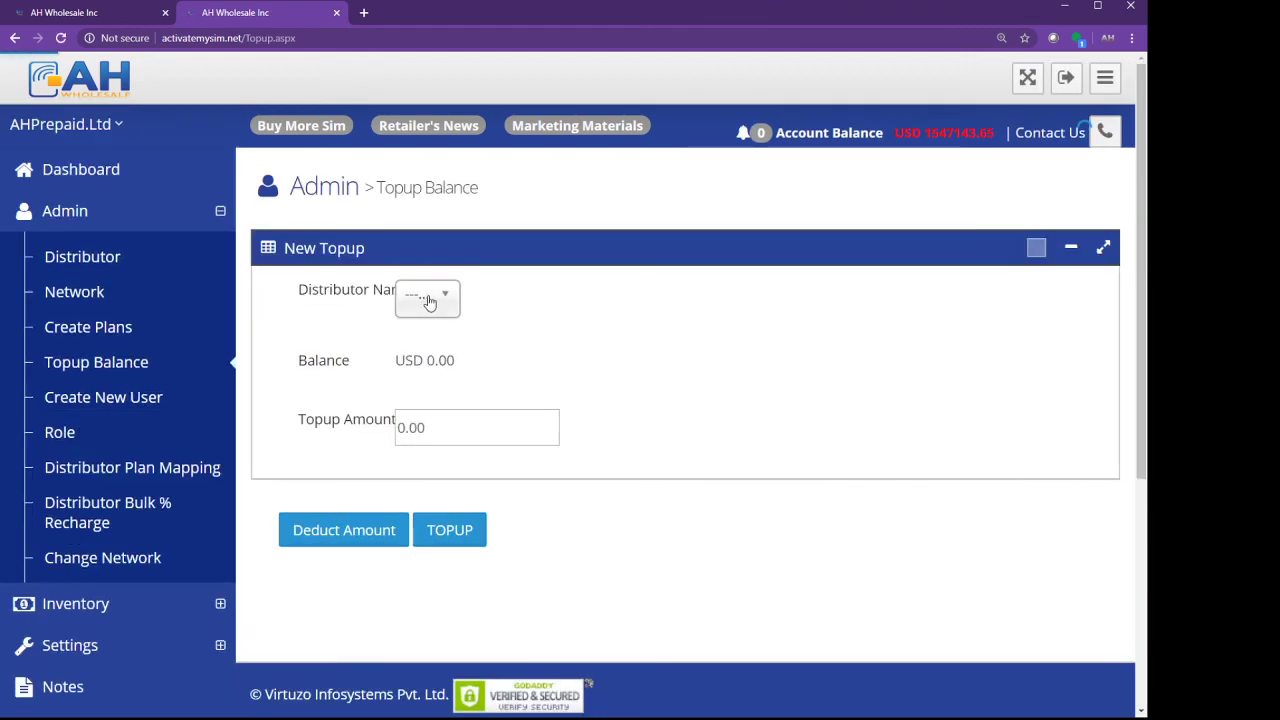
{"action": "left_click", "coordinate": [428, 302]}
{"action": "left_click", "coordinate": [424, 301]}
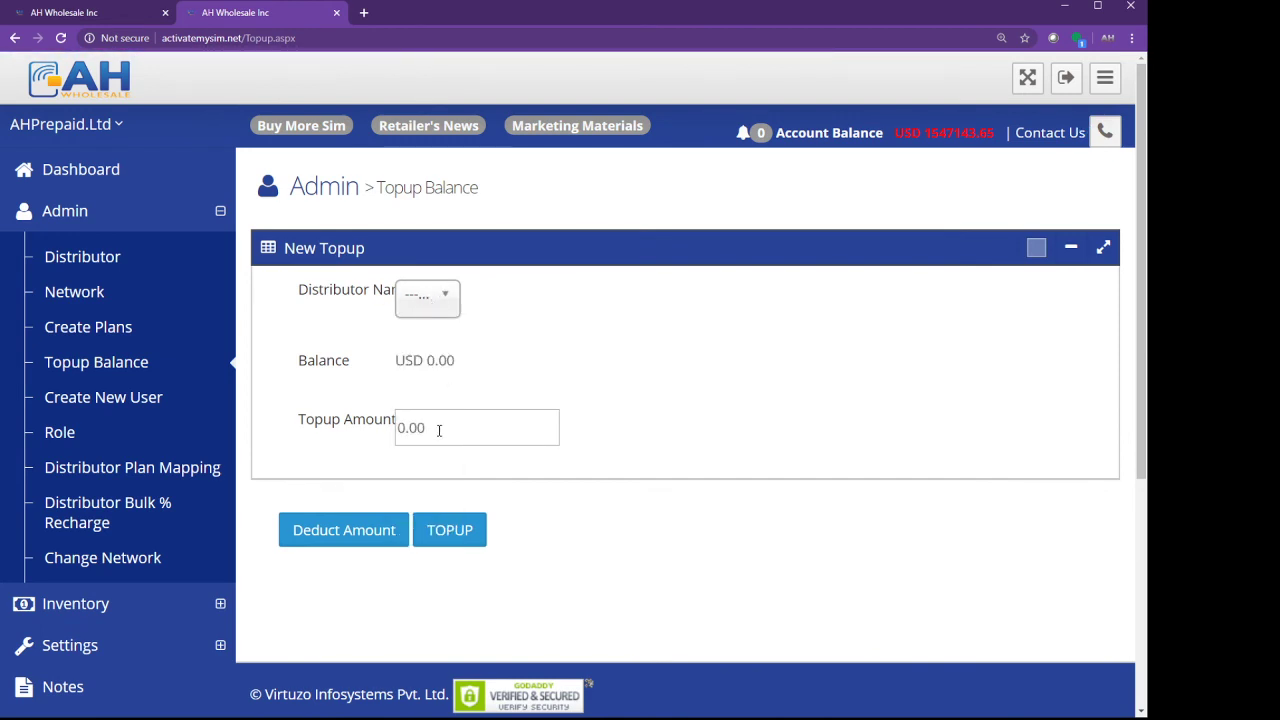
{"action": "left_click_drag", "start_coordinate": [438, 430], "coordinate": [331, 436]}
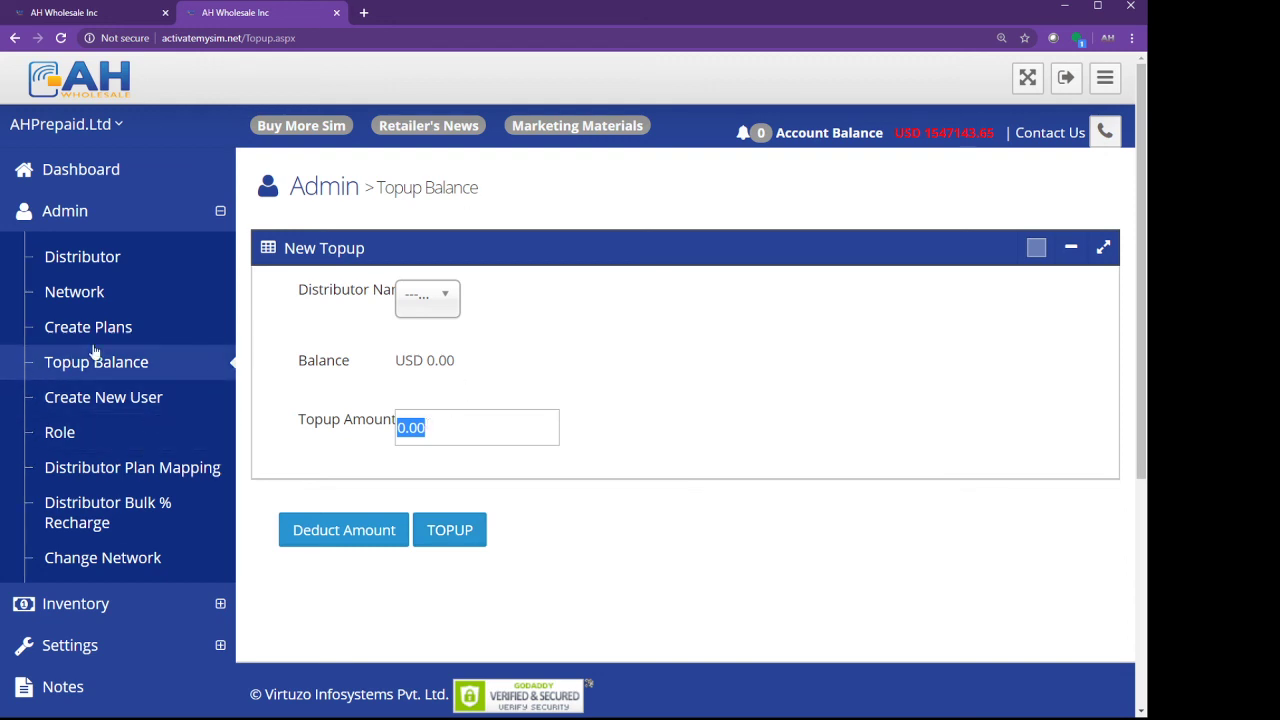
{"action": "scroll", "coordinate": [149, 369], "scroll_direction": "down", "scroll_amount": 2}
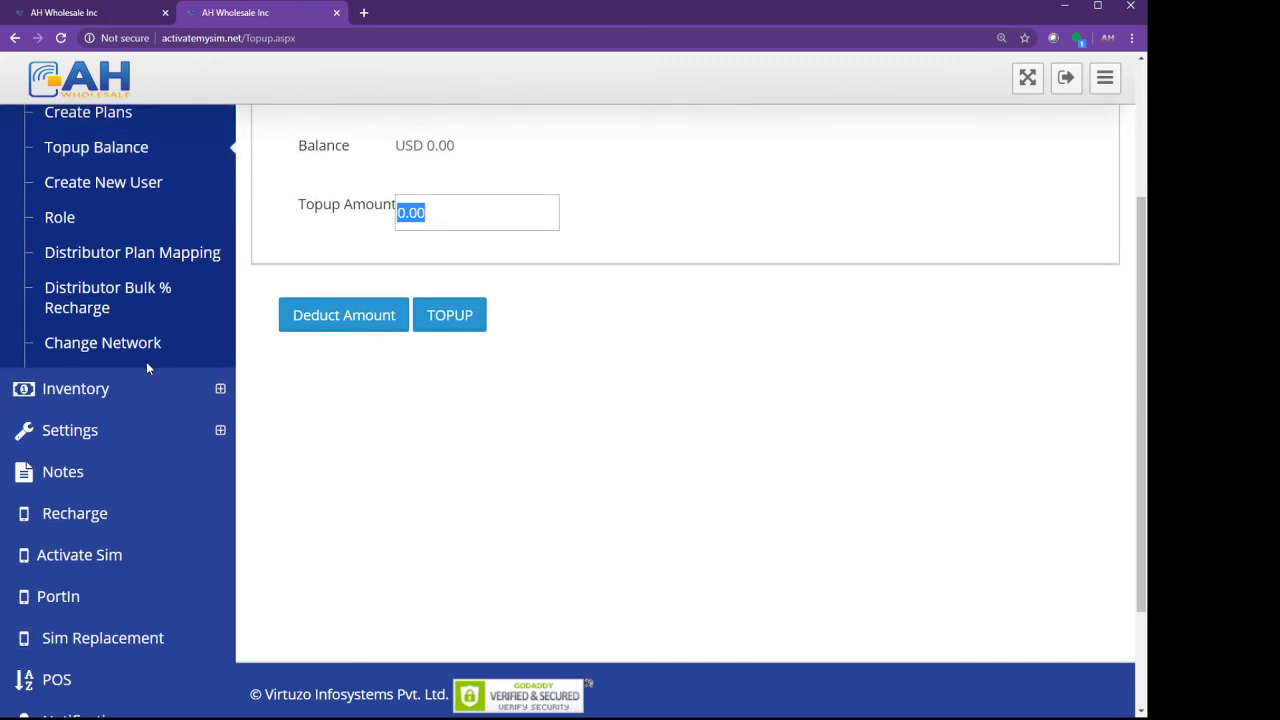
{"action": "scroll", "coordinate": [146, 368], "scroll_direction": "up", "scroll_amount": 2}
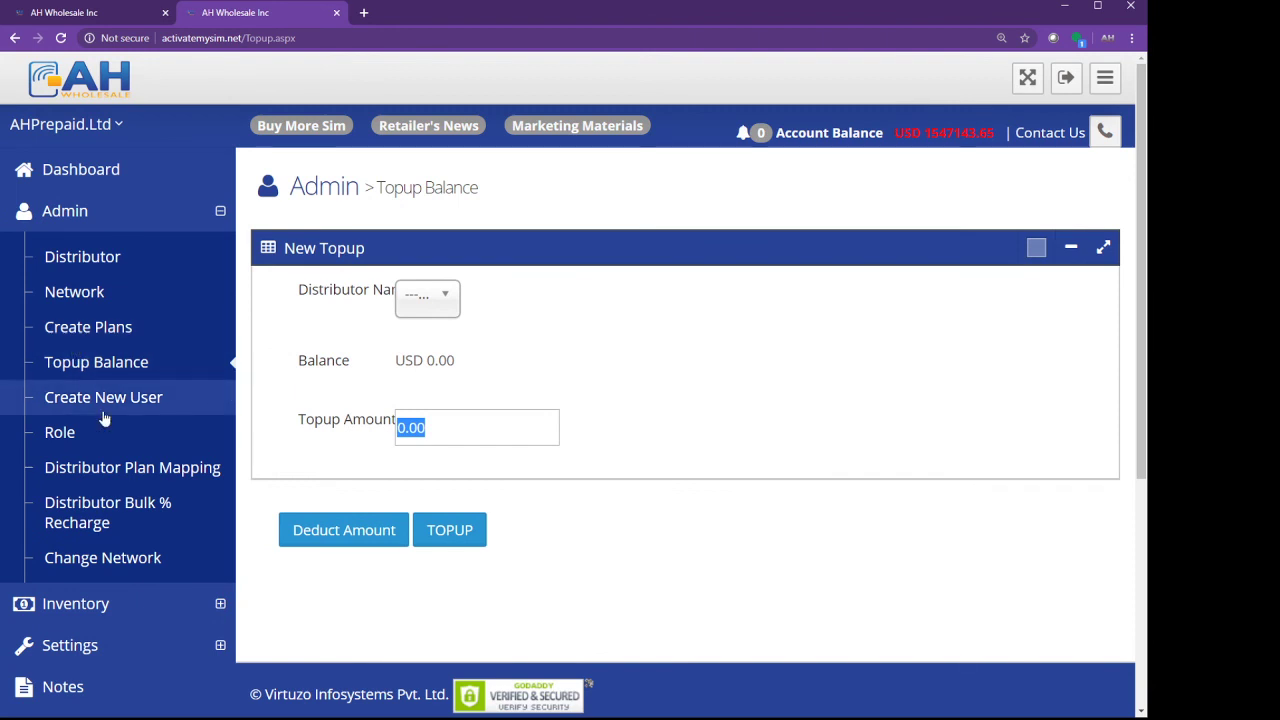
{"action": "left_click", "coordinate": [100, 212]}
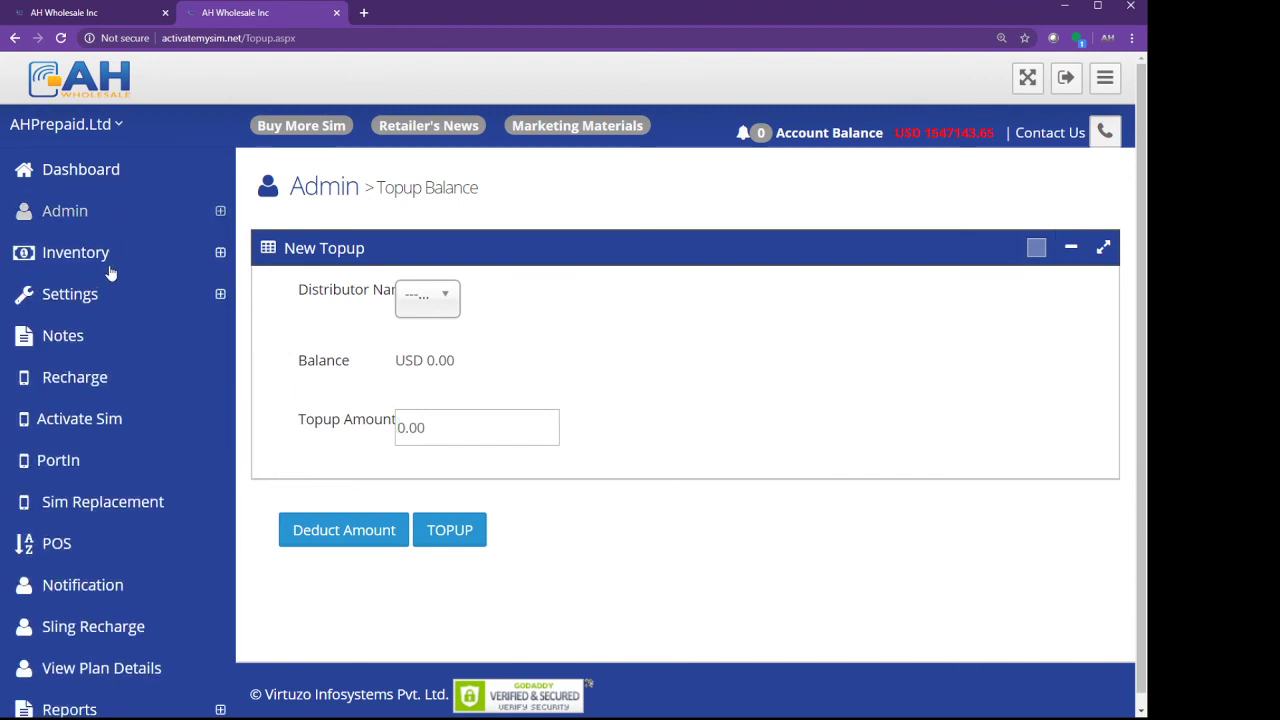
Open the SIM activation form and choose Lyca Mobile as the network.
{"action": "left_click", "coordinate": [104, 420]}
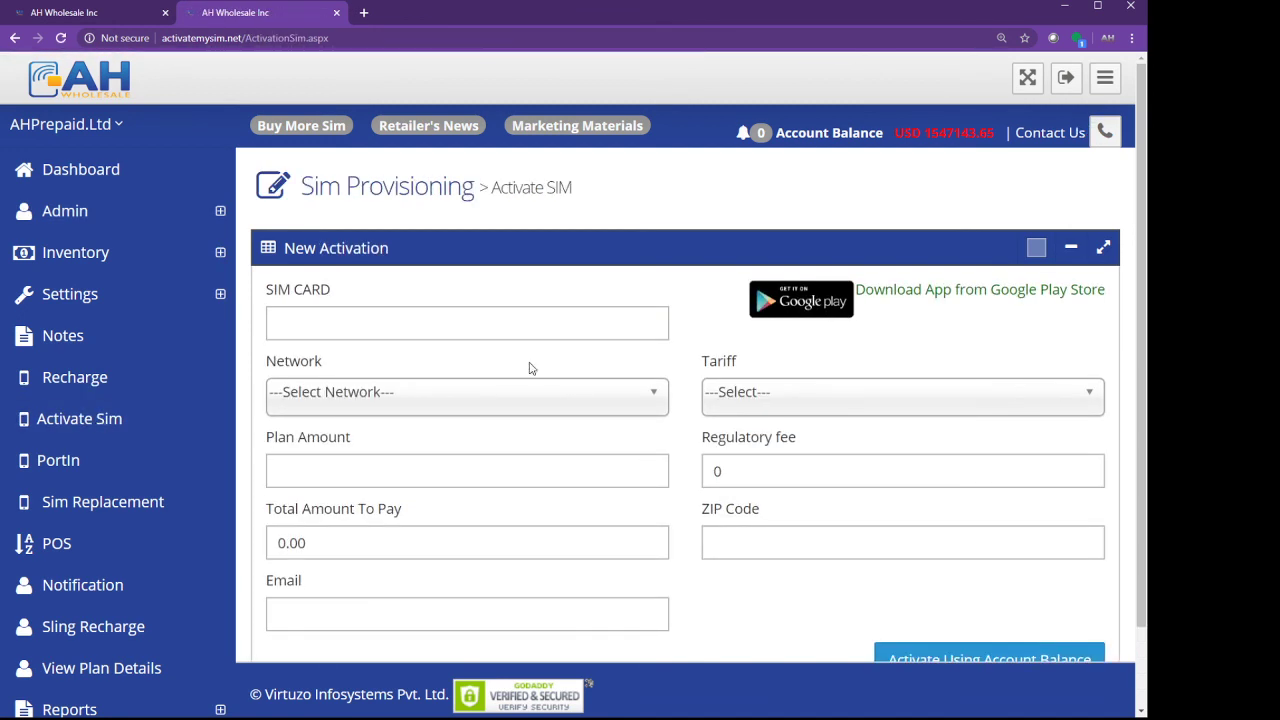
{"action": "left_click", "coordinate": [508, 400]}
{"action": "left_click", "coordinate": [347, 464]}
{"action": "left_click", "coordinate": [358, 404]}
{"action": "left_click", "coordinate": [334, 492]}
Pick the 1023_$23 unlimited Plan for 1 month tariff and fill in the ZIP code.
{"action": "left_click", "coordinate": [768, 397]}
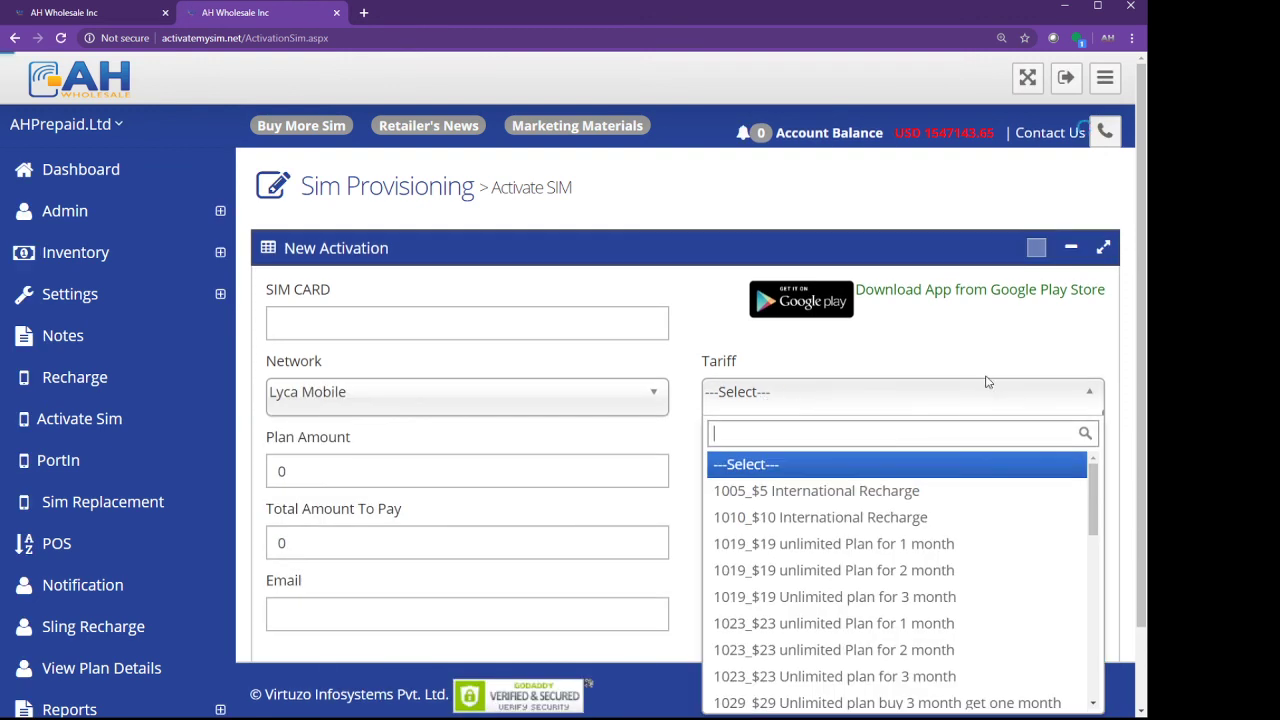
{"action": "left_click", "coordinate": [890, 622]}
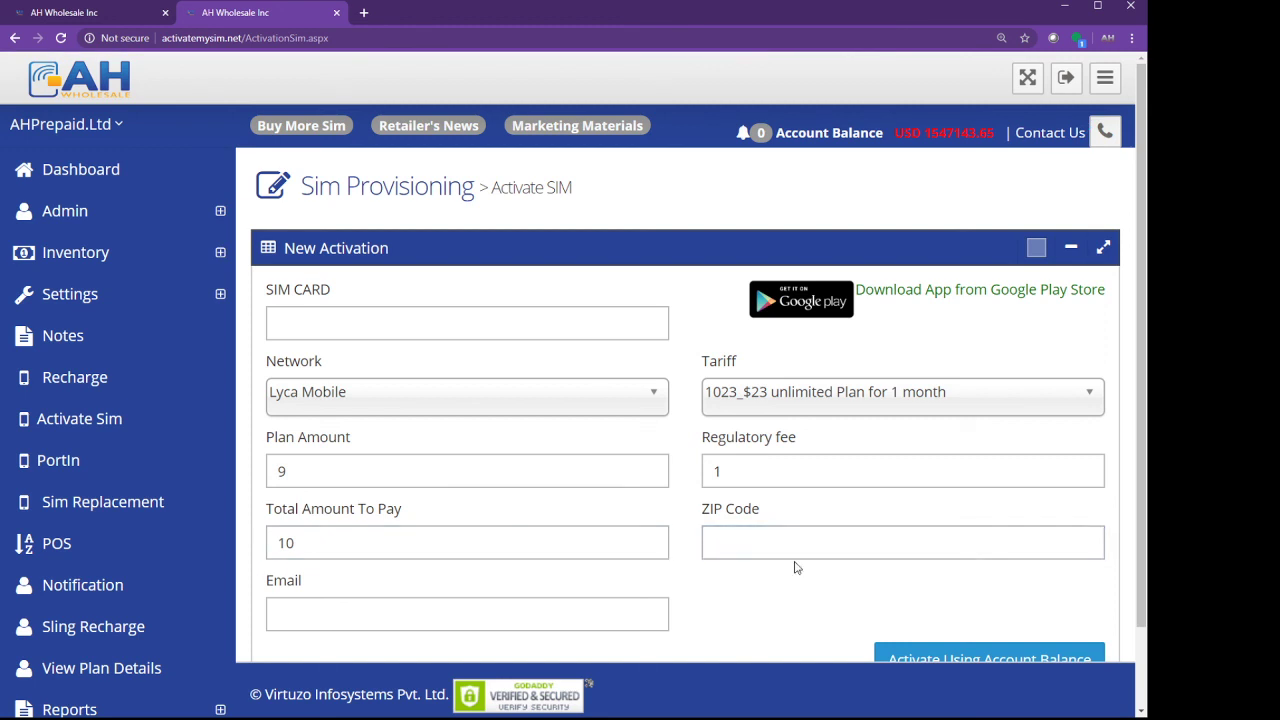
{"action": "left_click", "coordinate": [775, 540]}
{"action": "type", "text": "95221"}
{"action": "scroll", "coordinate": [800, 535], "scroll_direction": "down", "scroll_amount": 1}
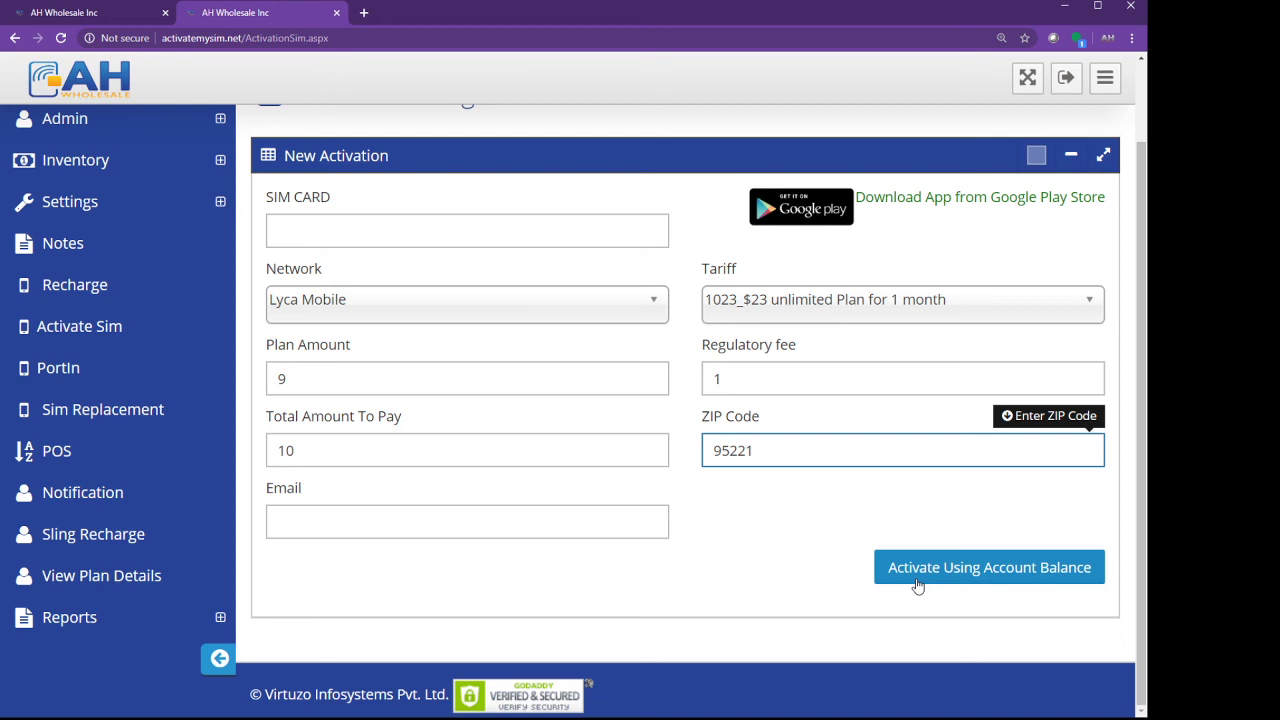
{"action": "scroll", "coordinate": [918, 585], "scroll_direction": "up", "scroll_amount": 1}
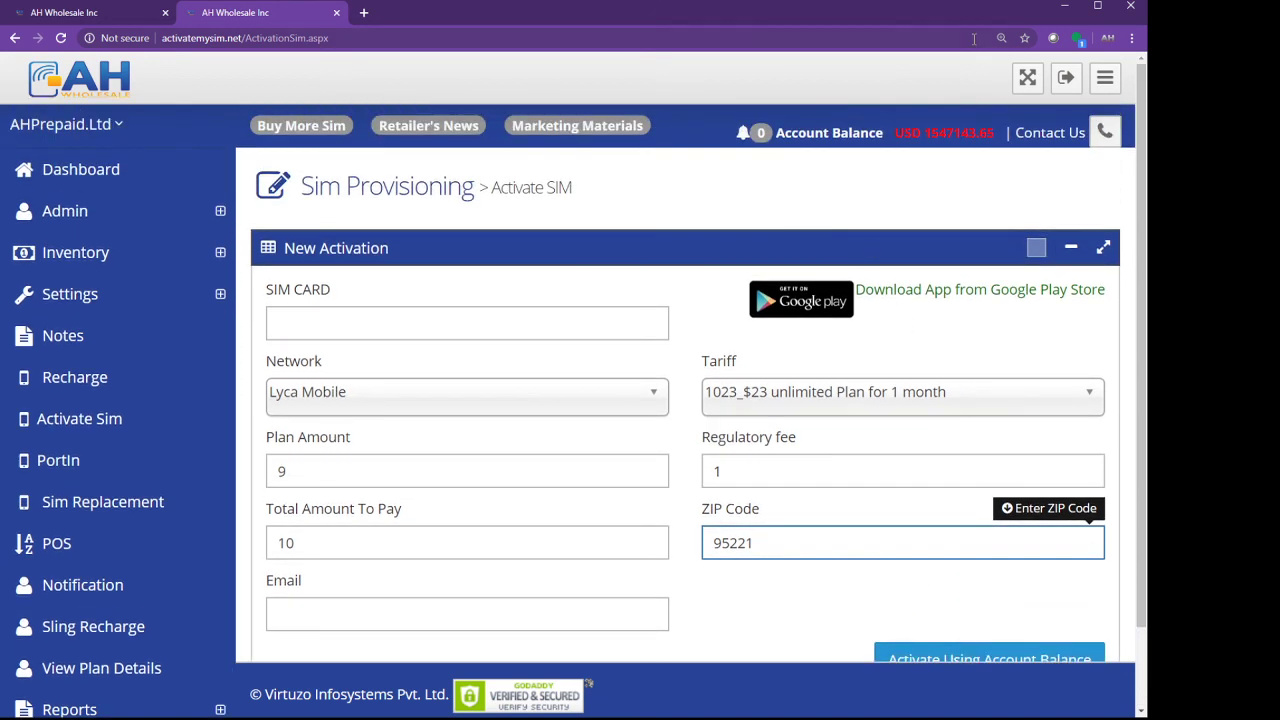
{"action": "left_click", "coordinate": [929, 139]}
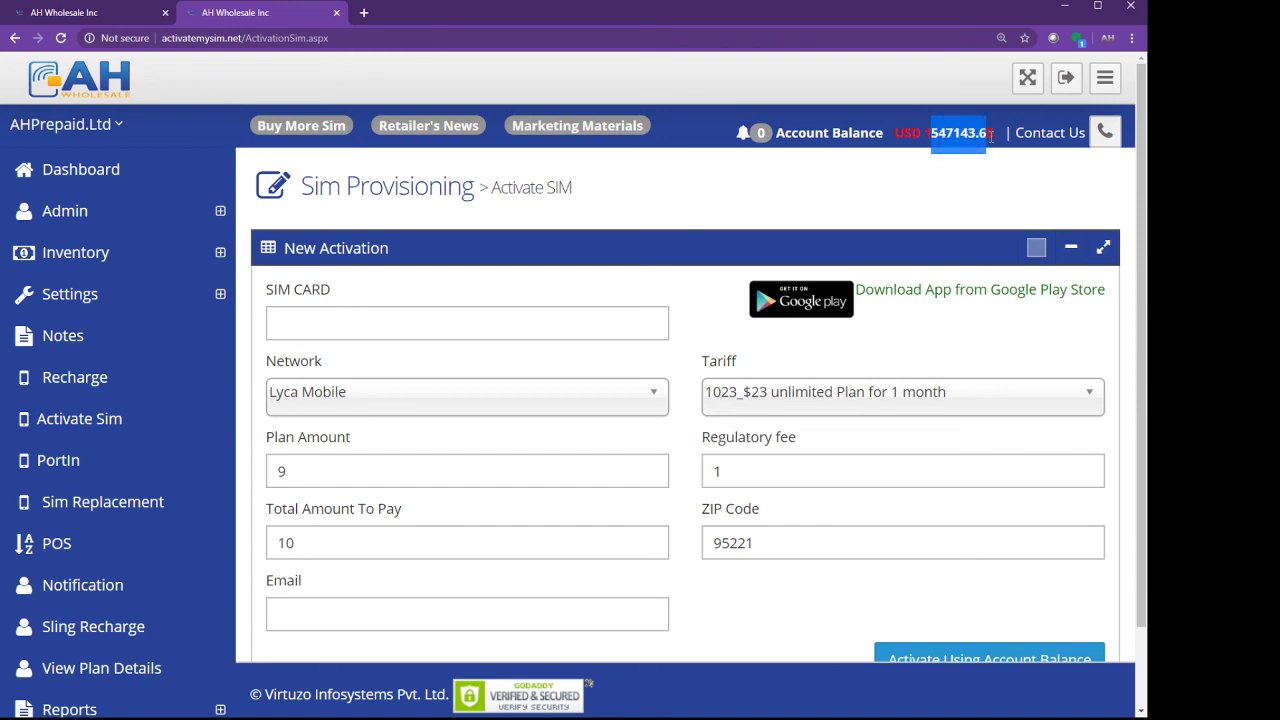
{"action": "scroll", "coordinate": [995, 380], "scroll_direction": "down", "scroll_amount": 1}
{"action": "left_click", "coordinate": [380, 390]}
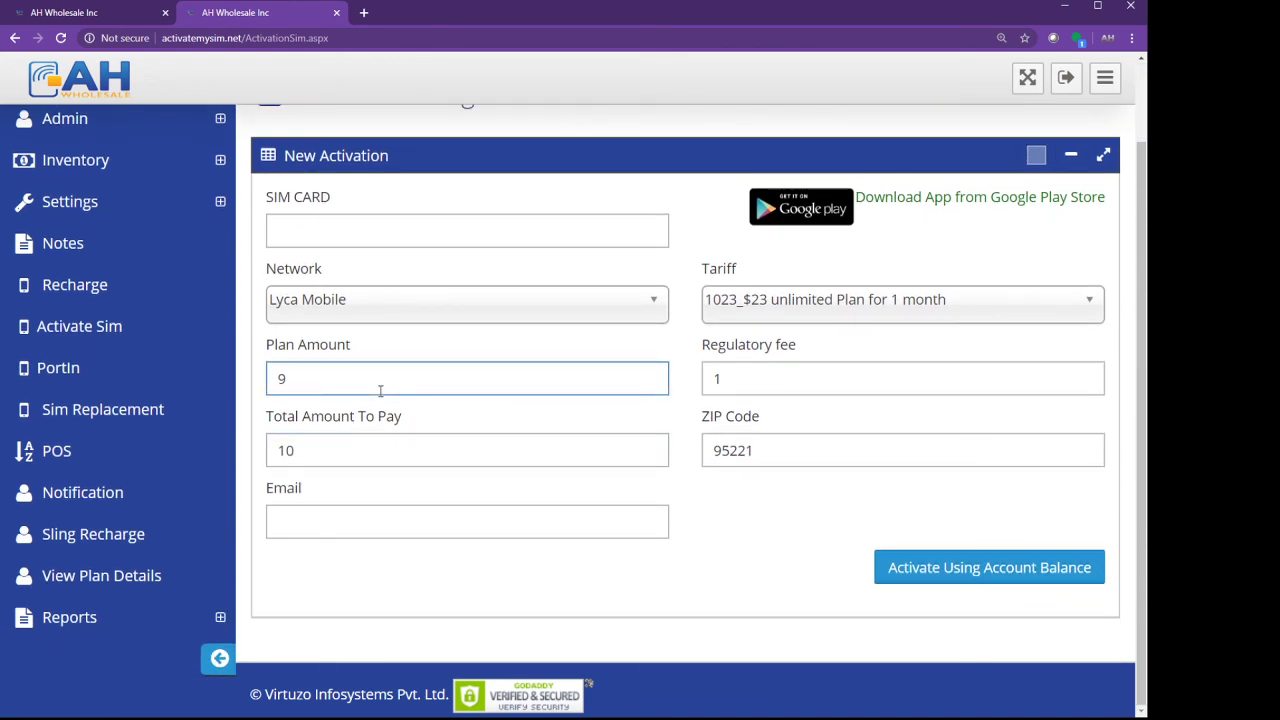